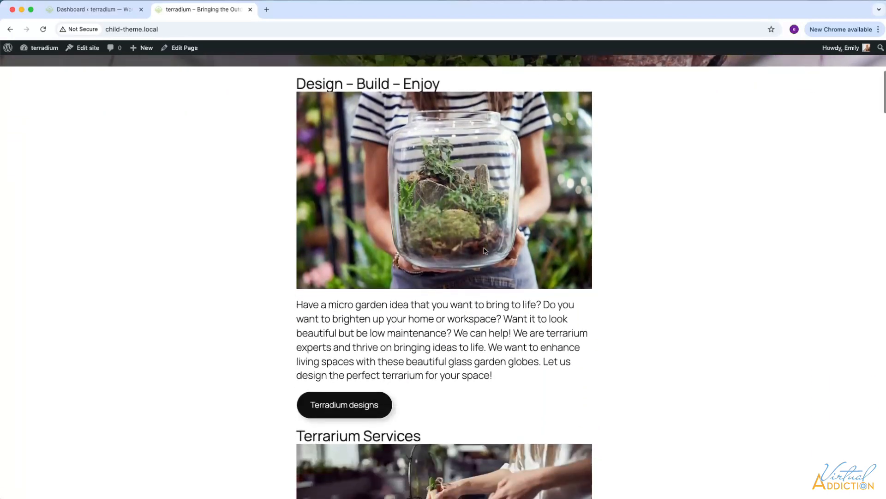
- Examine the site's home page from the banner down to the footer
scroll(484, 251, "down", 10)
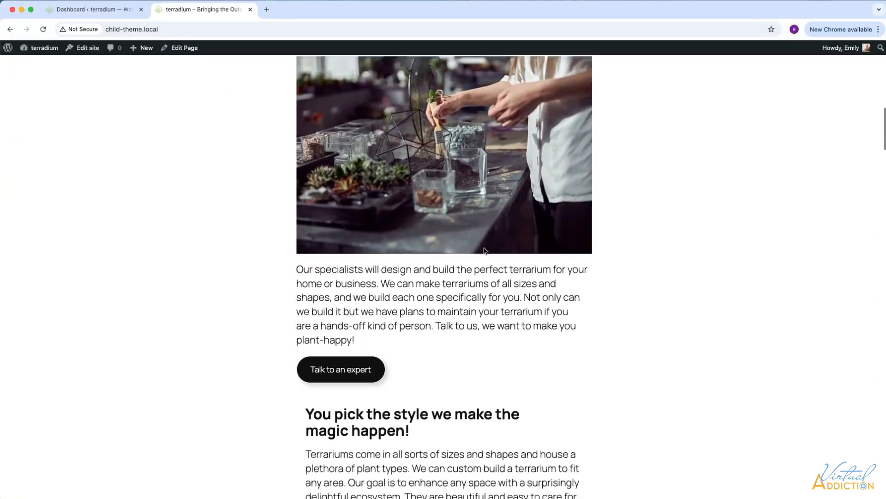
scroll(484, 251, "down", 12)
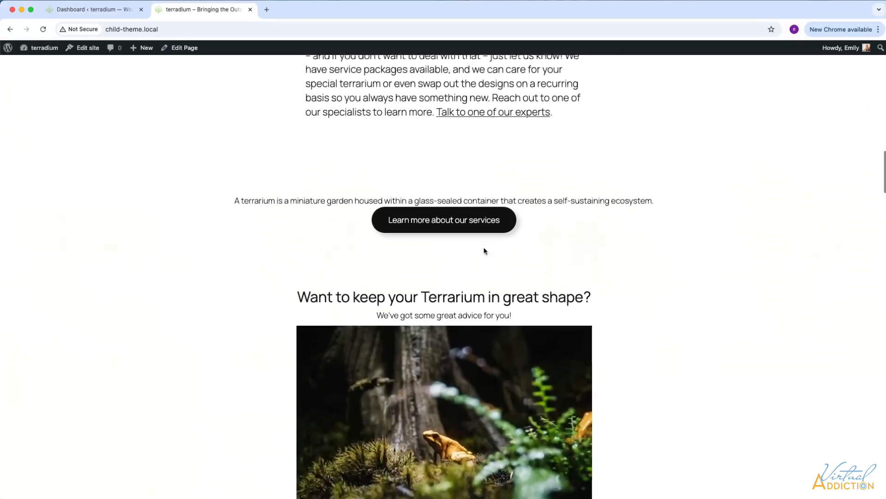
scroll(484, 250, "down", 11)
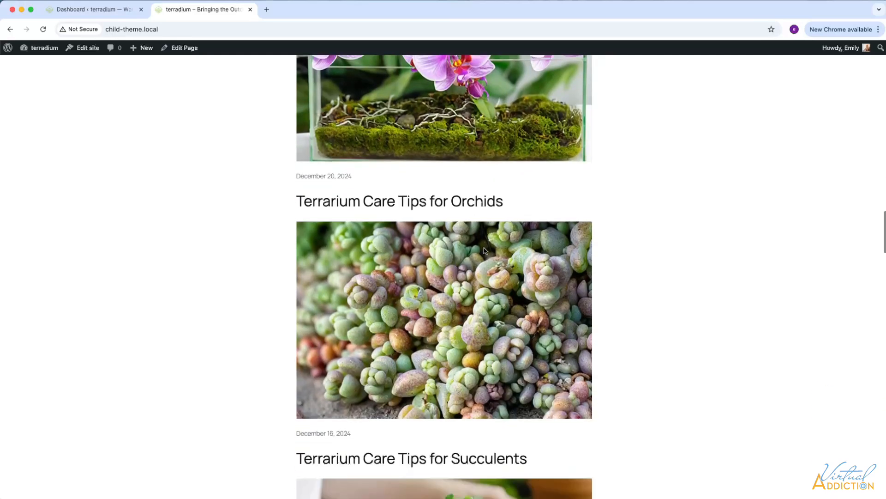
scroll(485, 251, "down", 10)
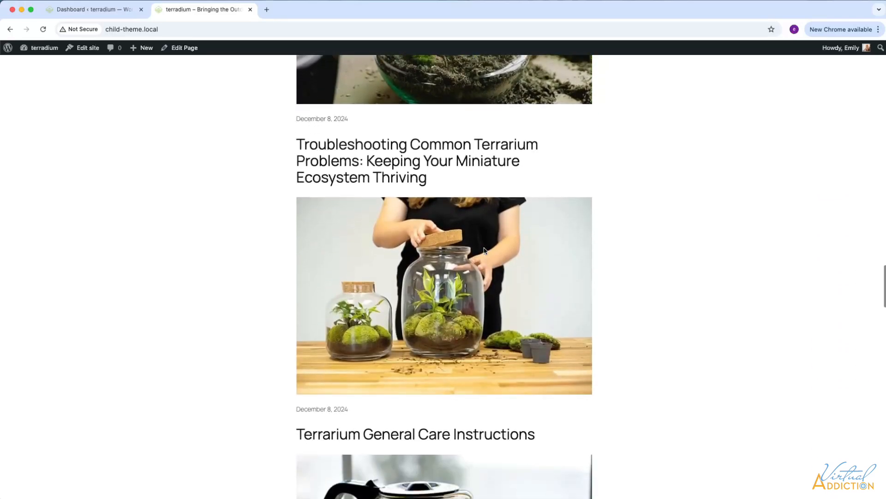
scroll(484, 251, "down", 20)
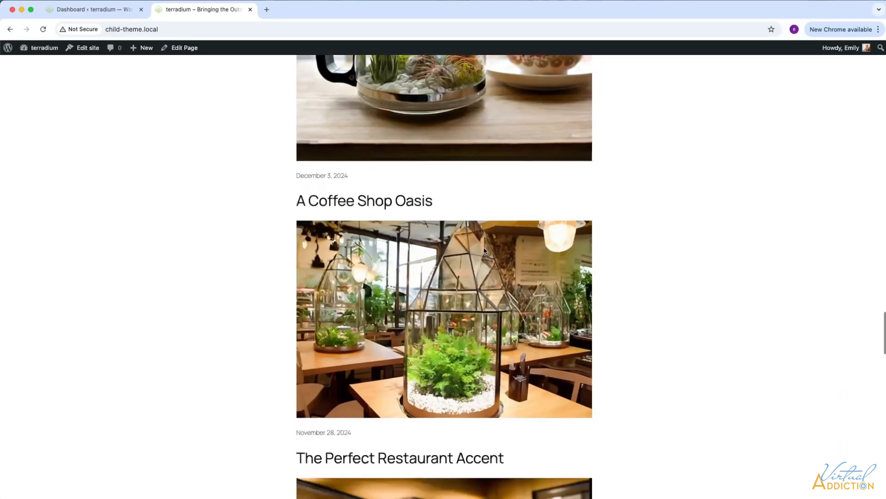
scroll(484, 251, "down", 14)
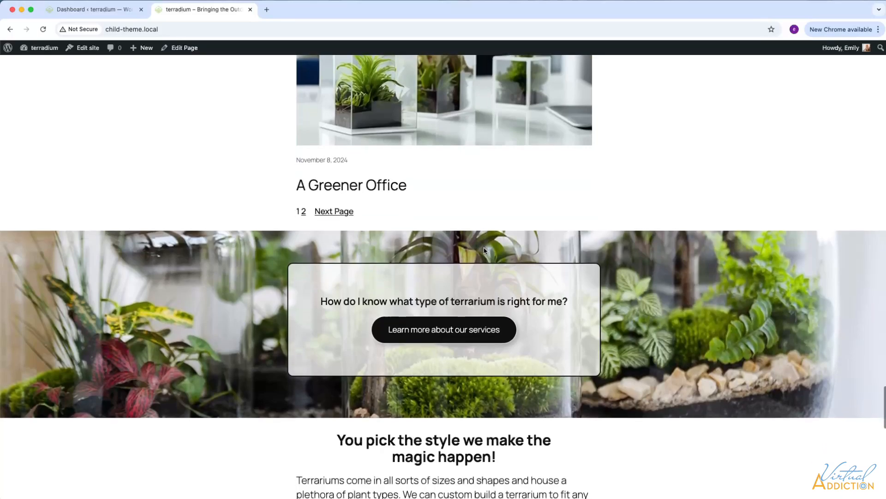
scroll(485, 250, "down", 3)
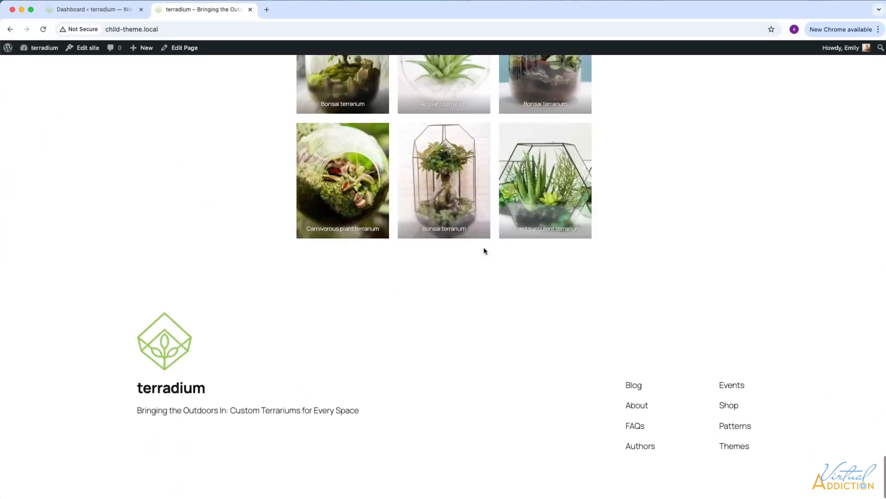
scroll(484, 251, "up", 20)
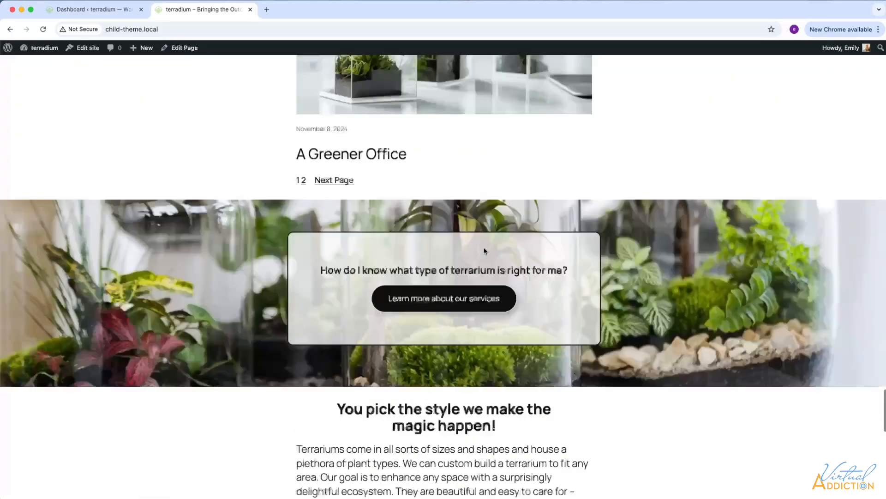
scroll(484, 251, "up", 11)
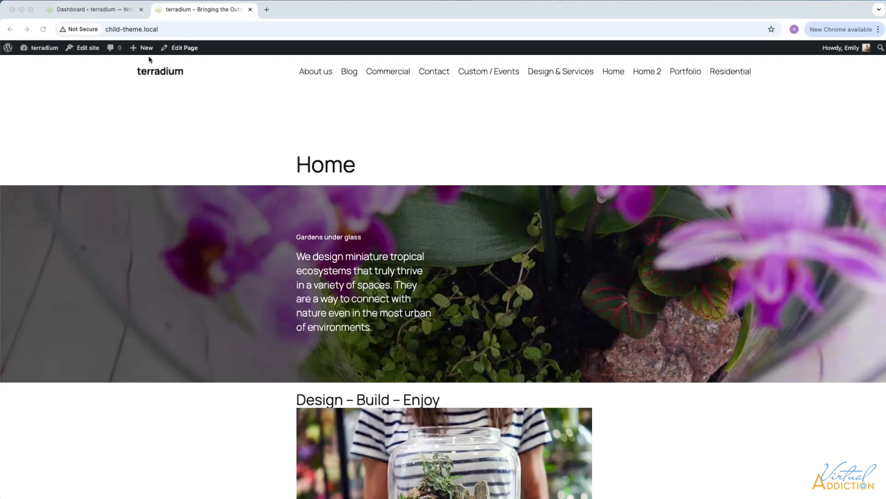
- Switch to the WordPress dashboard and open the active Terradium custom theme in the Site Editor
left_click(96, 10)
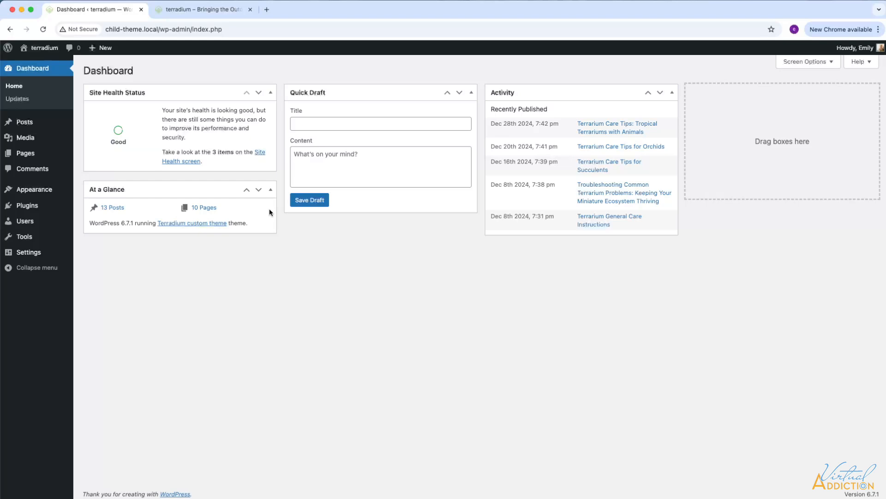
mouse_move(47, 193)
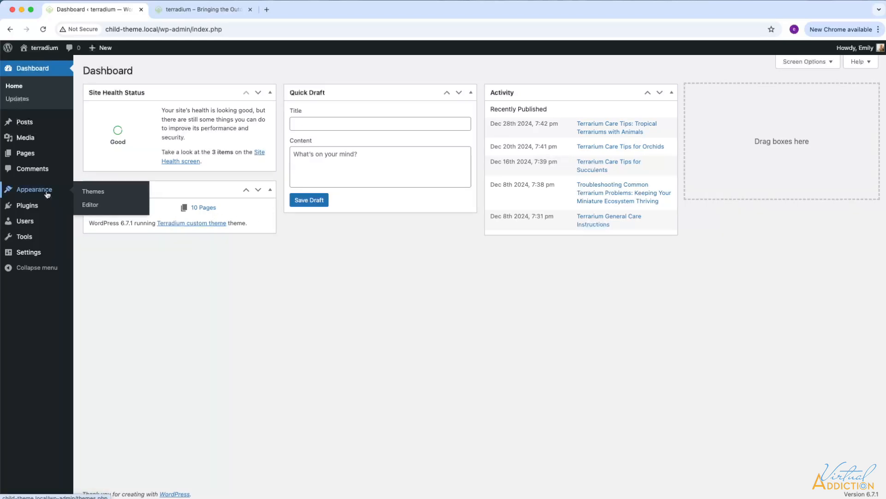
left_click(97, 194)
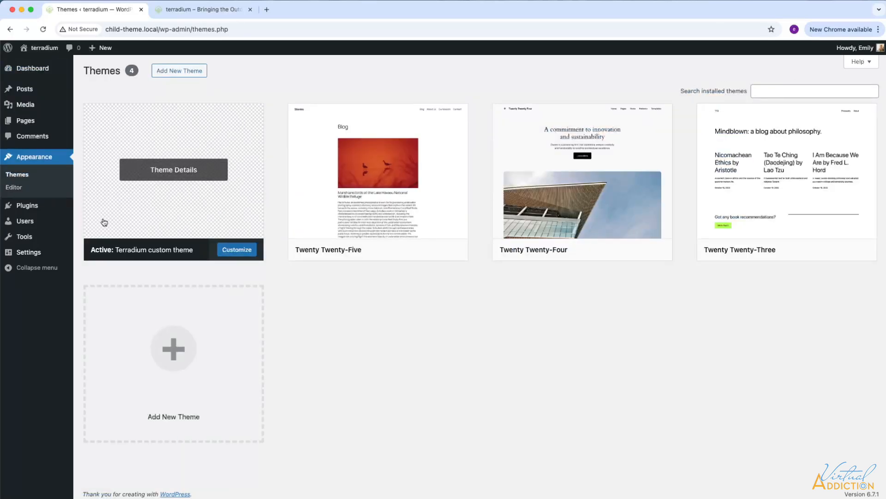
left_click(245, 252)
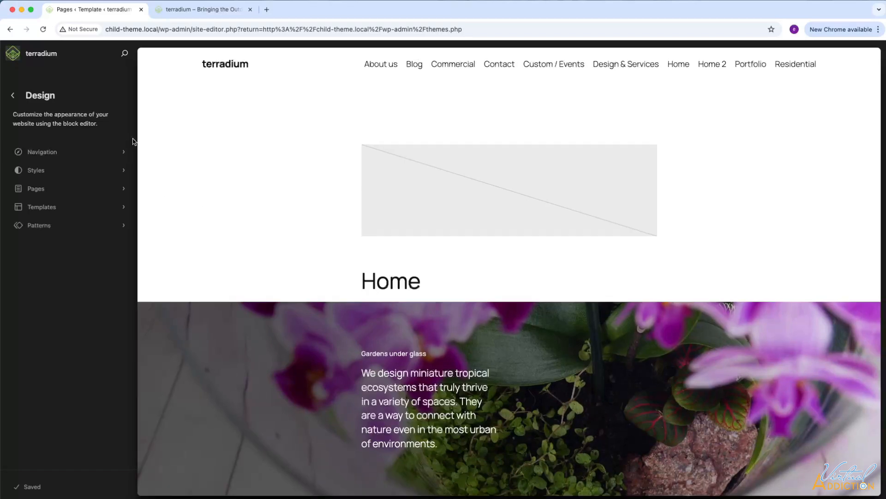
- Open the Home page in the editing canvas, inspect its header block and return to the Design overview
left_click(205, 66)
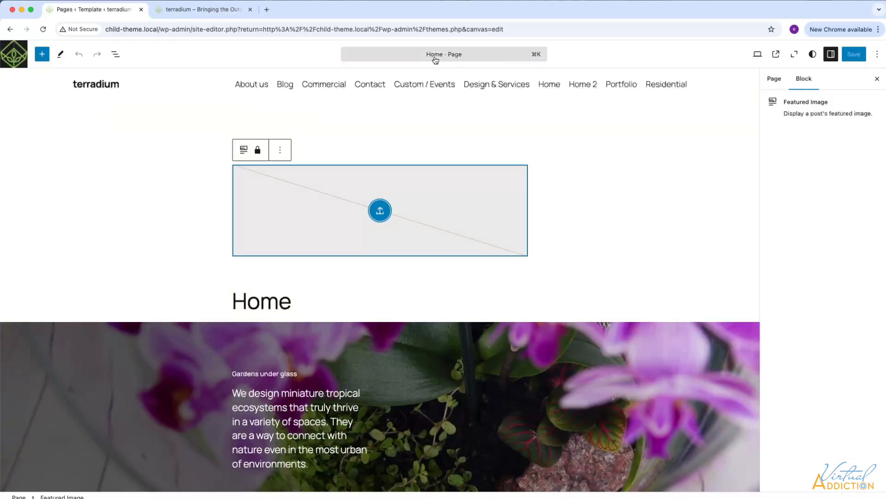
left_click(166, 89)
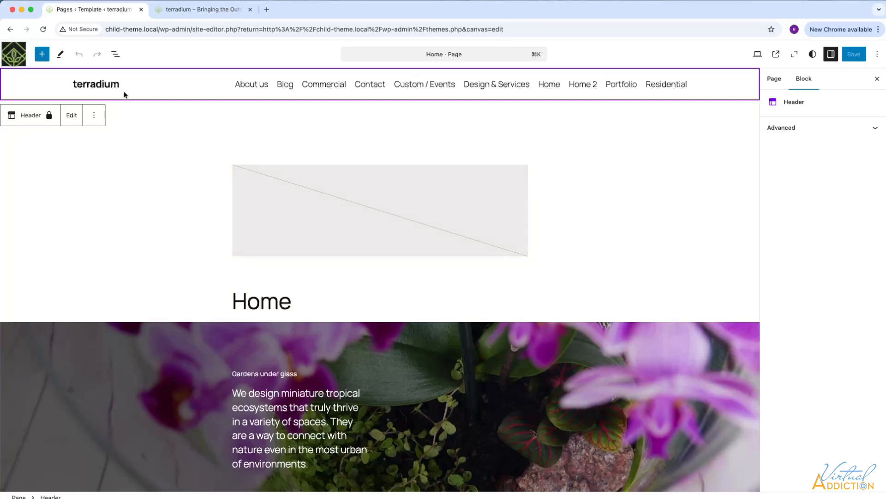
left_click(14, 55)
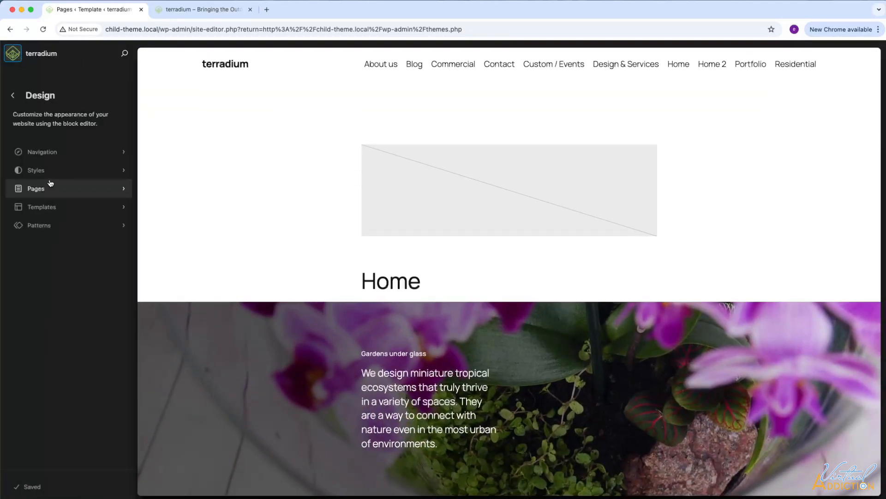
- Make the navigation menu's automatic page list editable and move Home to the first position
left_click(59, 153)
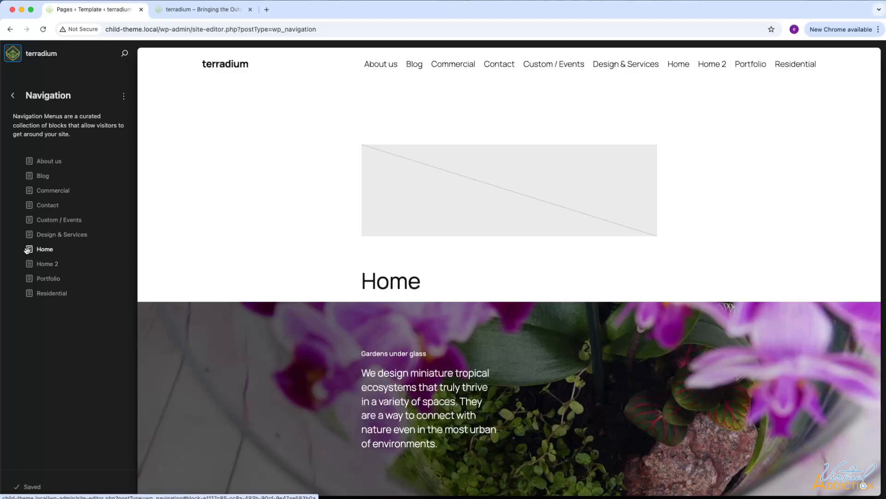
left_click_drag(27, 249, 33, 181)
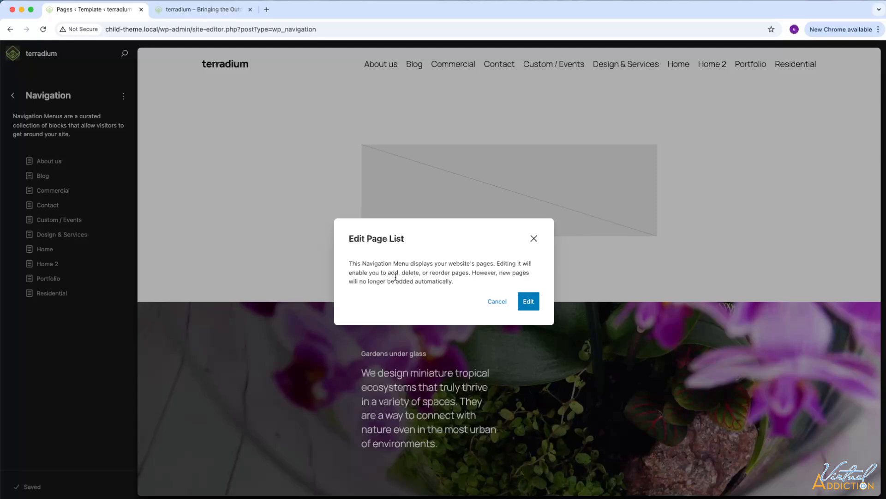
left_click(531, 303)
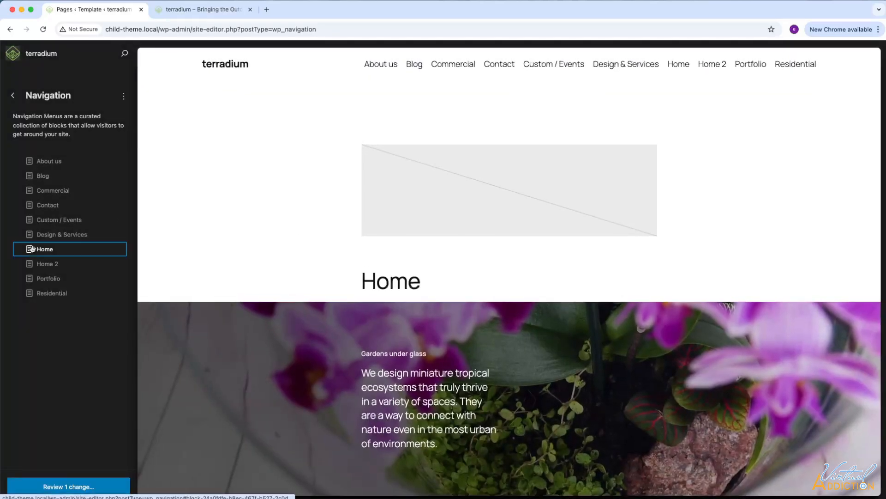
left_click_drag(41, 249, 41, 160)
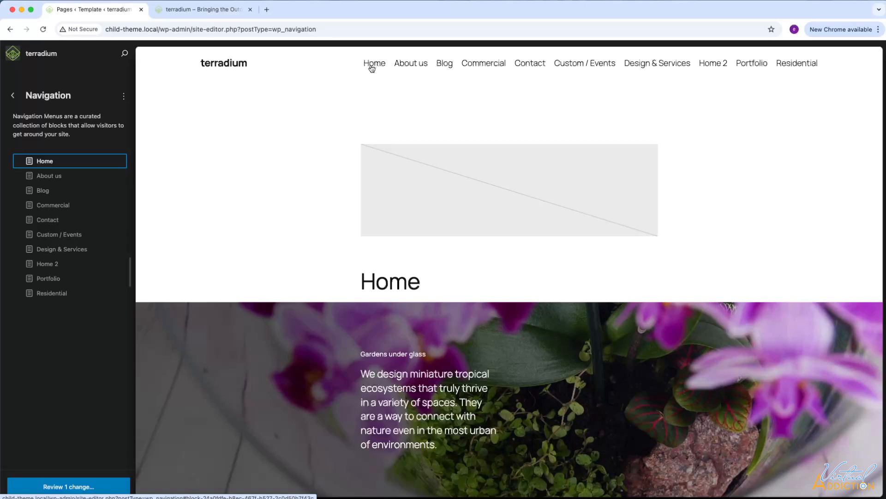
- Remove the Home and Home 2 pages from the navigation menu
left_click(118, 163)
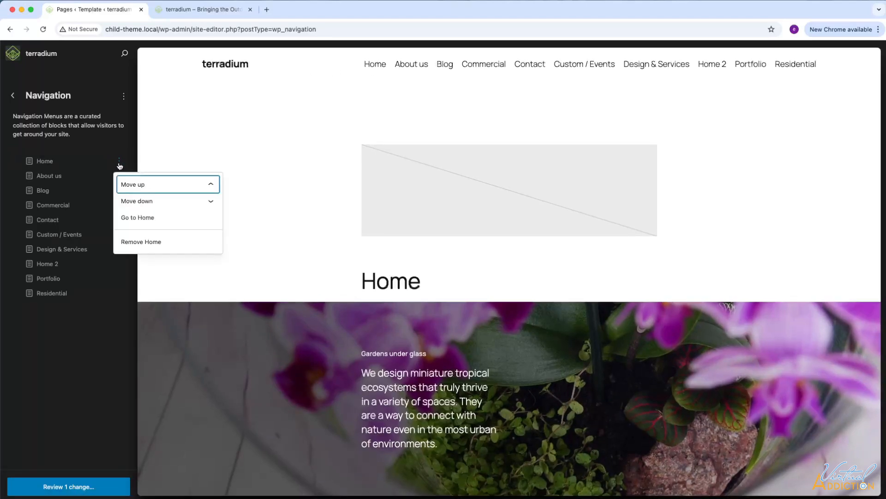
left_click(148, 247)
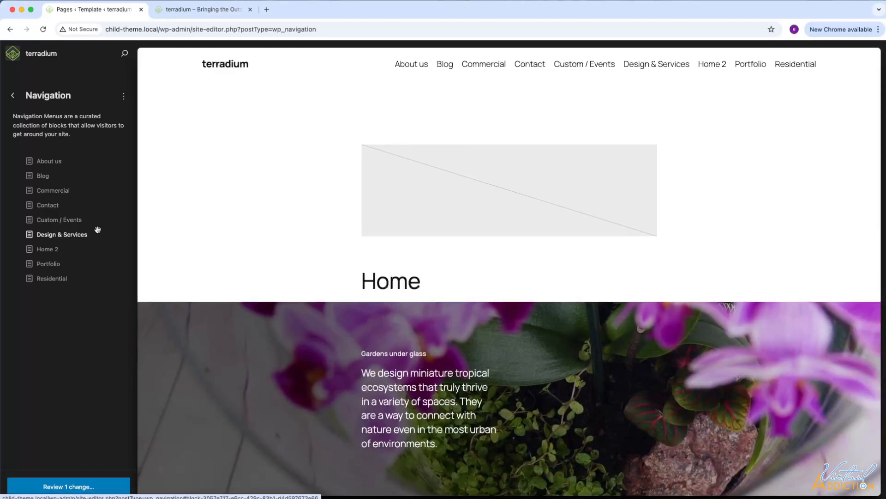
left_click(119, 250)
left_click(143, 331)
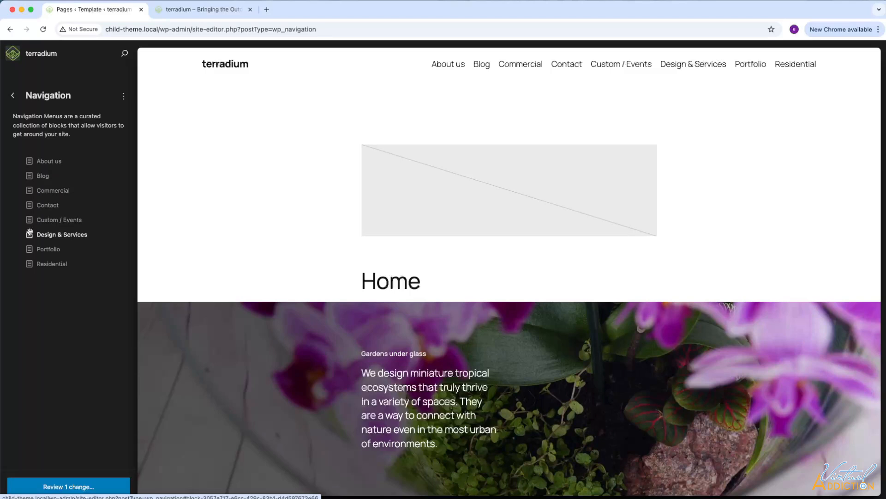
- Move Design & Services directly below About us in the navigation and nest Residential under it
left_click_drag(28, 234, 40, 178)
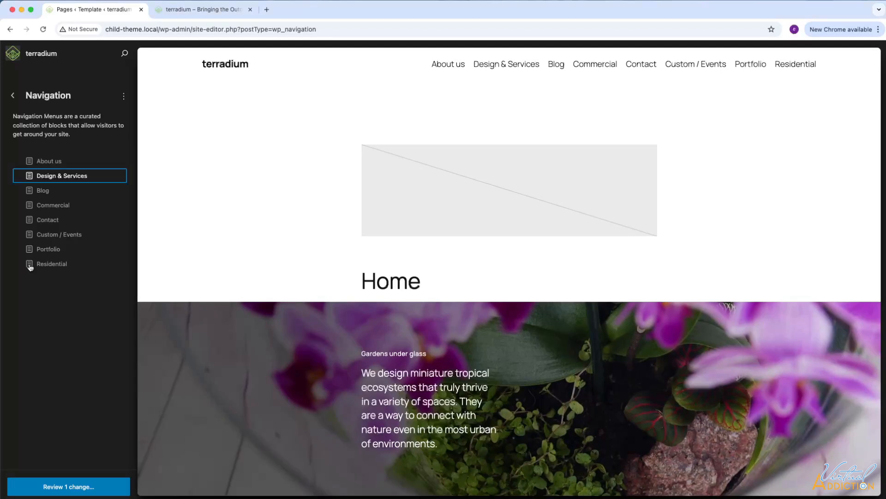
left_click_drag(39, 263, 48, 180)
left_click(19, 178)
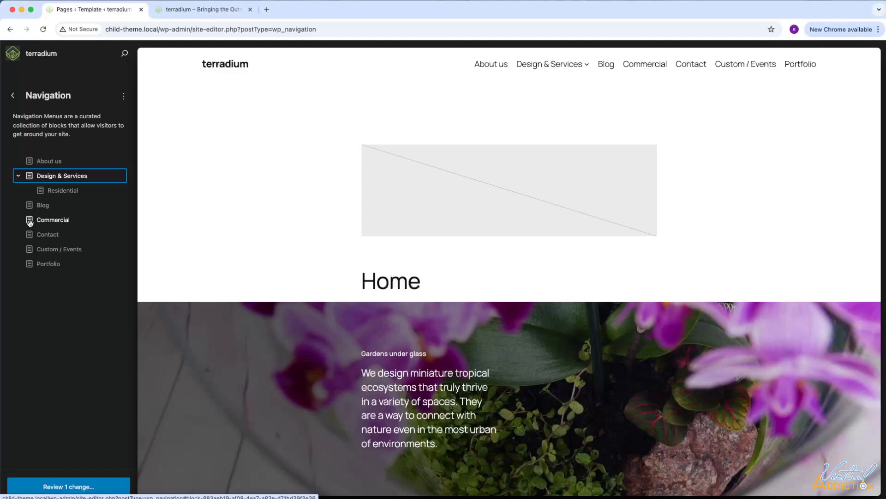
- Nest Commercial and Custom / Events under Design & Services after Residential, and move Portfolio above Blog
left_click_drag(29, 222, 51, 203)
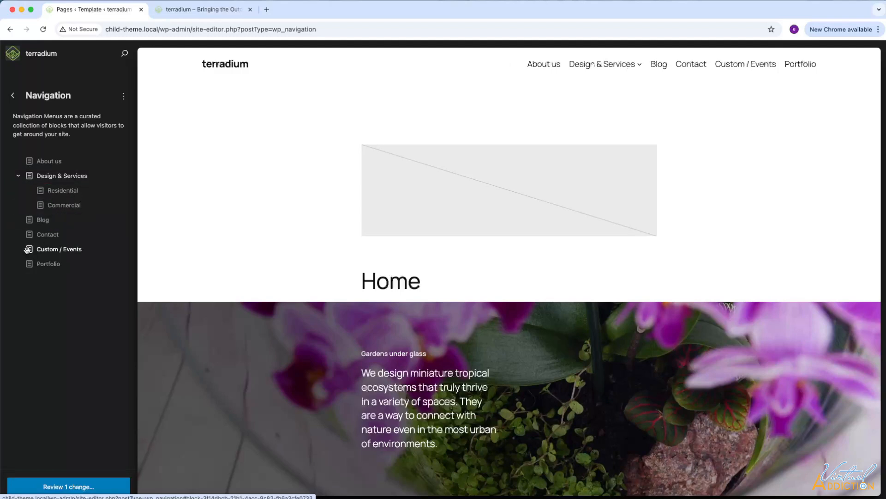
left_click_drag(27, 249, 46, 235)
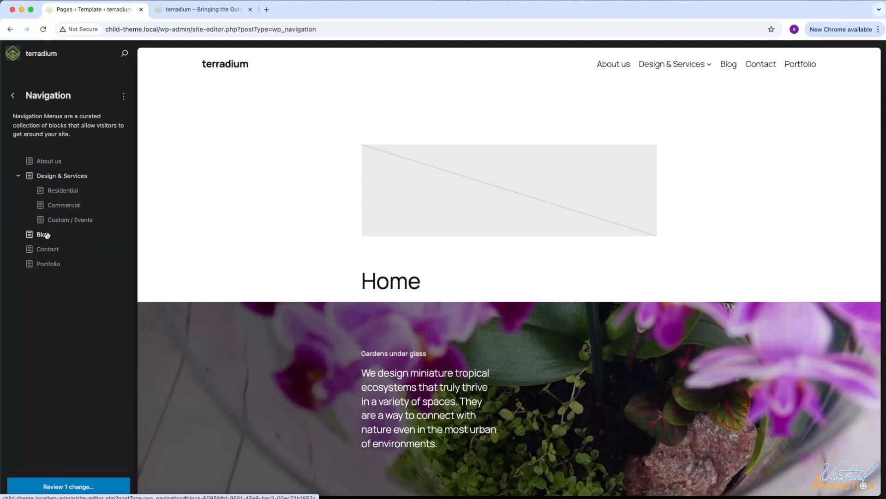
left_click_drag(29, 264, 31, 235)
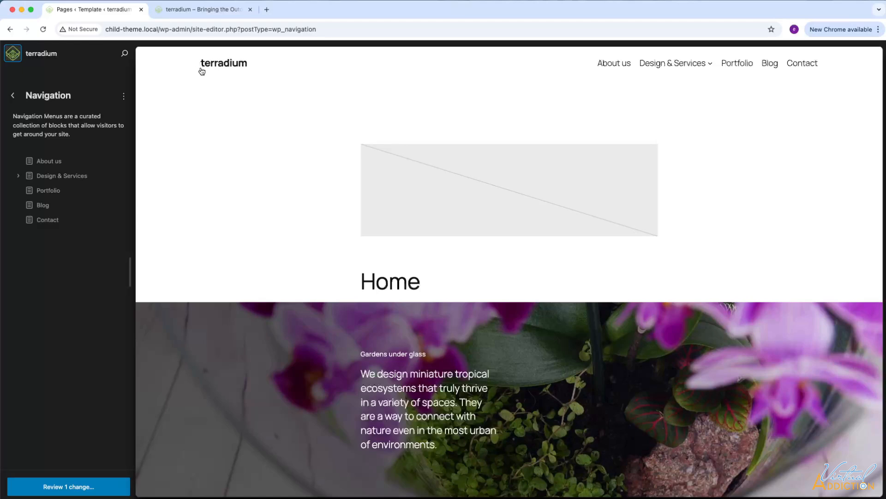
- View the navigation menu in its full block editor and return to the Navigation overview
left_click(124, 97)
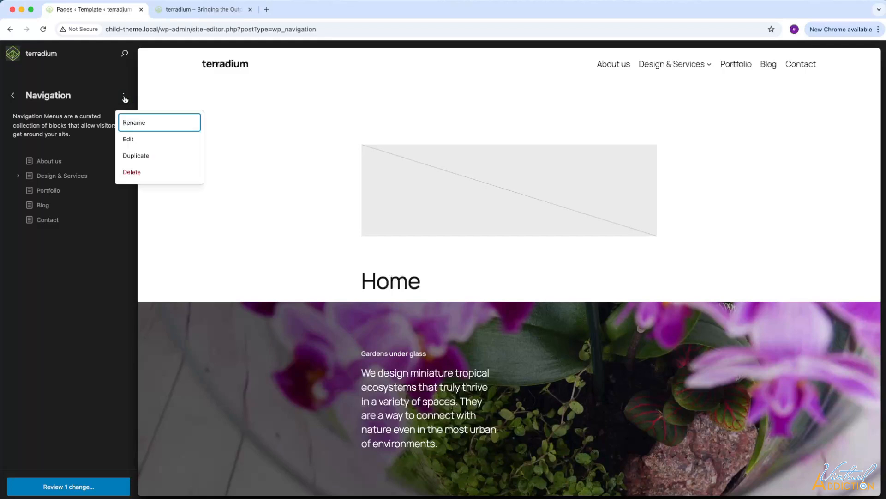
left_click(132, 140)
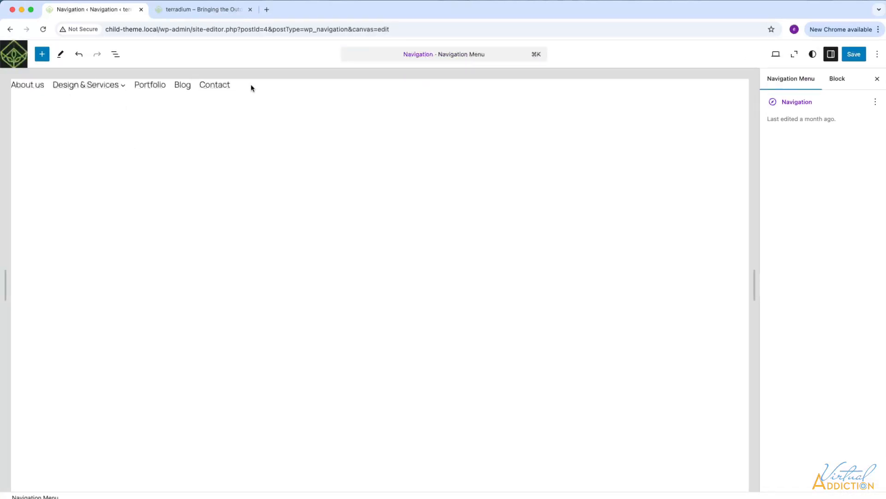
left_click(14, 55)
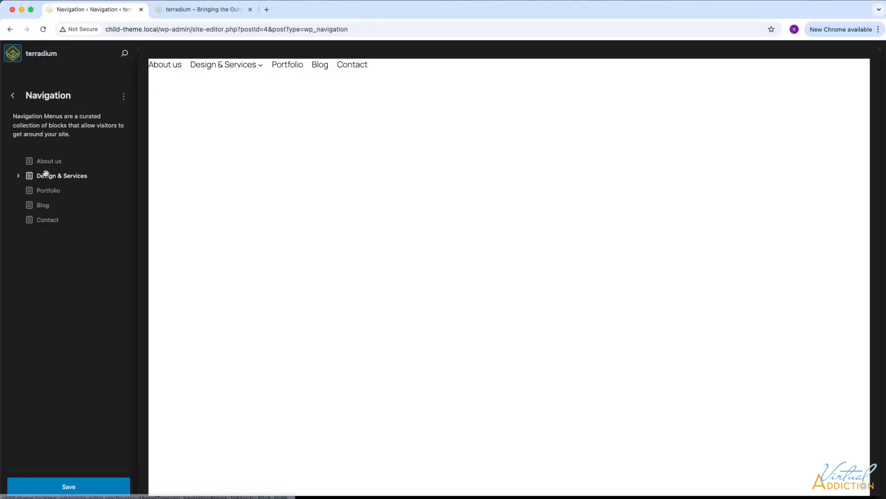
left_click(12, 96)
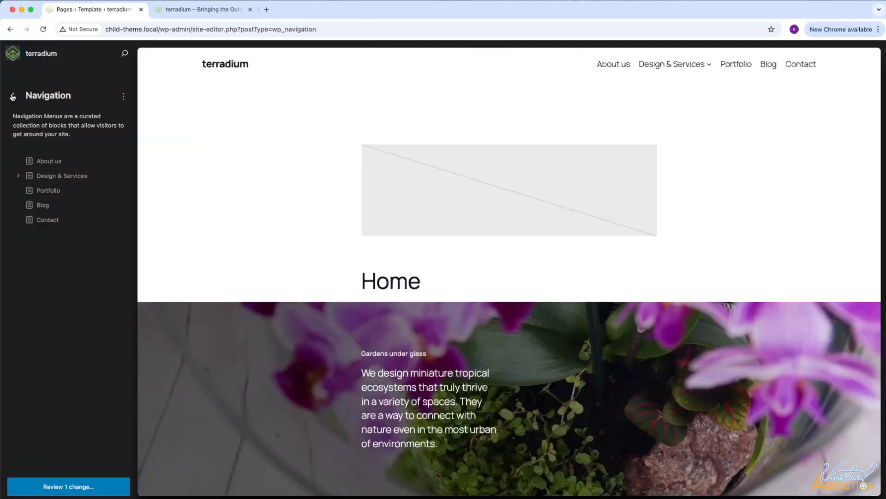
- Open the site's Patterns library and look through all available patterns
left_click(12, 96)
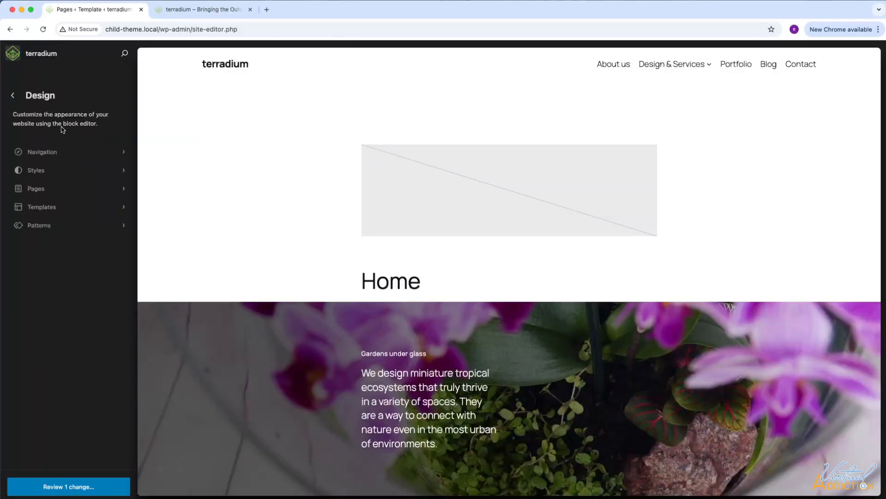
left_click(54, 225)
scroll(366, 304, "down", 2)
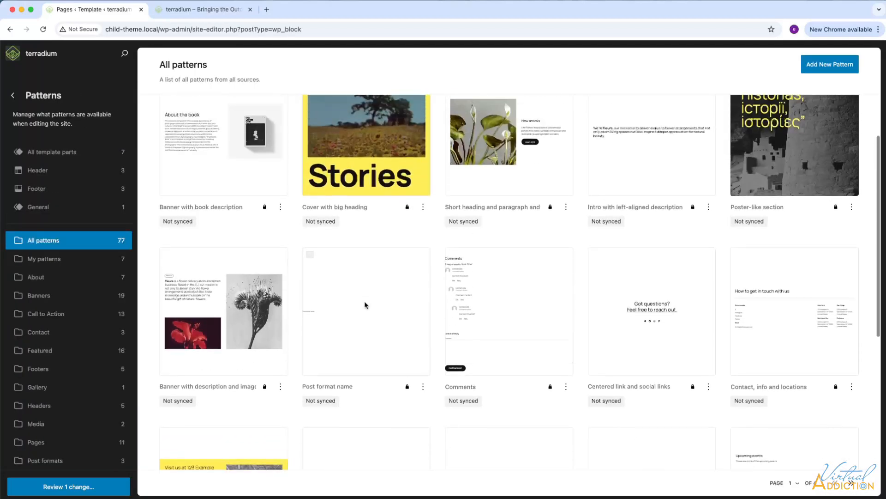
scroll(365, 305, "up", 1)
scroll(364, 304, "up", 1)
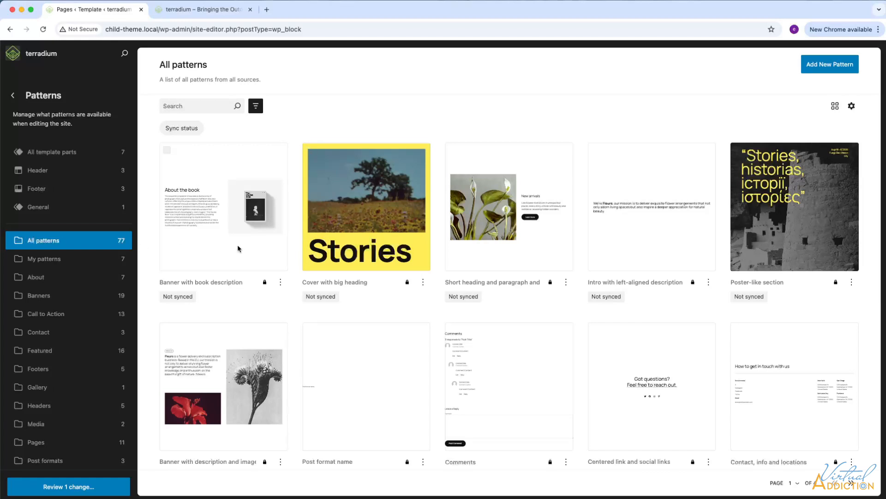
- Open the Header template part for editing from the header category of the site's template parts
scroll(418, 287, "down", 8)
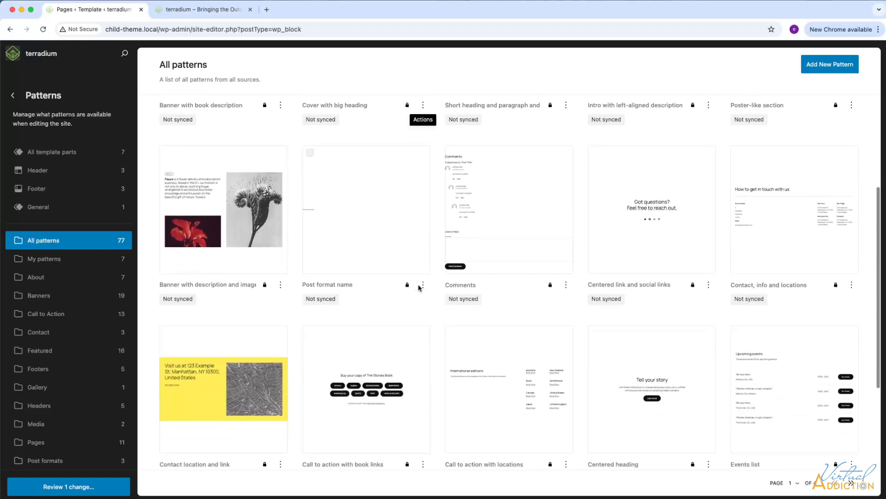
scroll(418, 288, "up", 8)
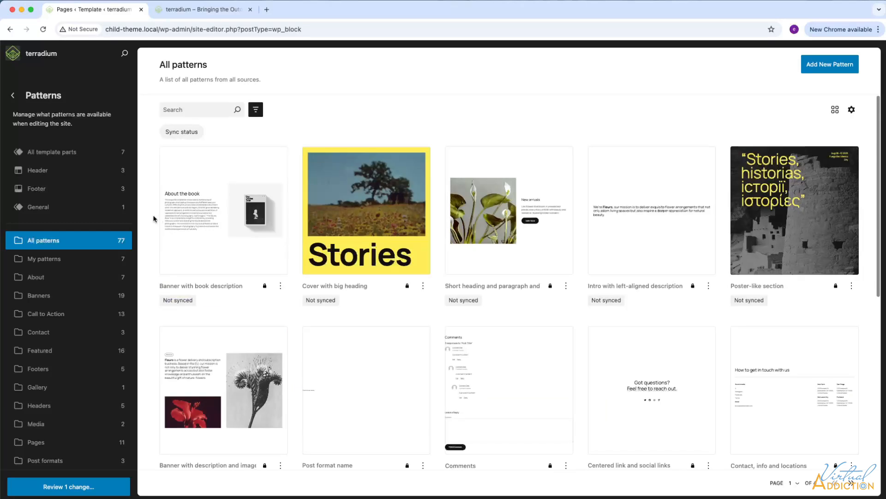
left_click(54, 154)
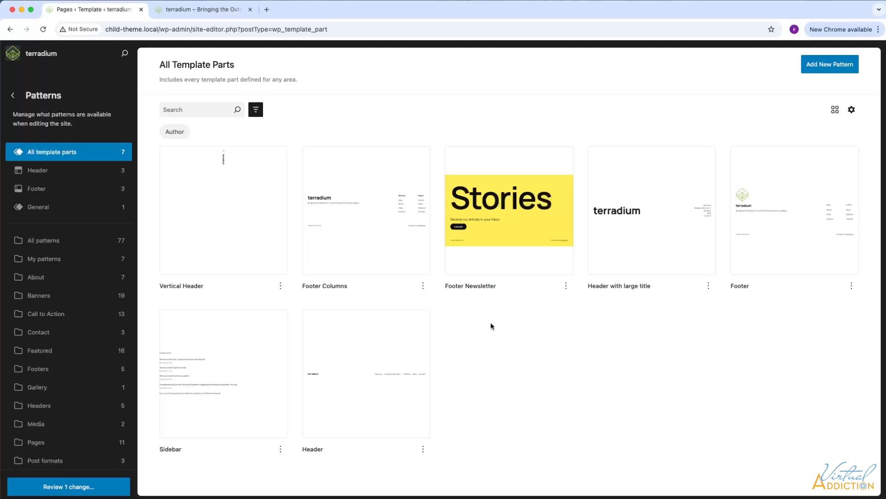
left_click(47, 172)
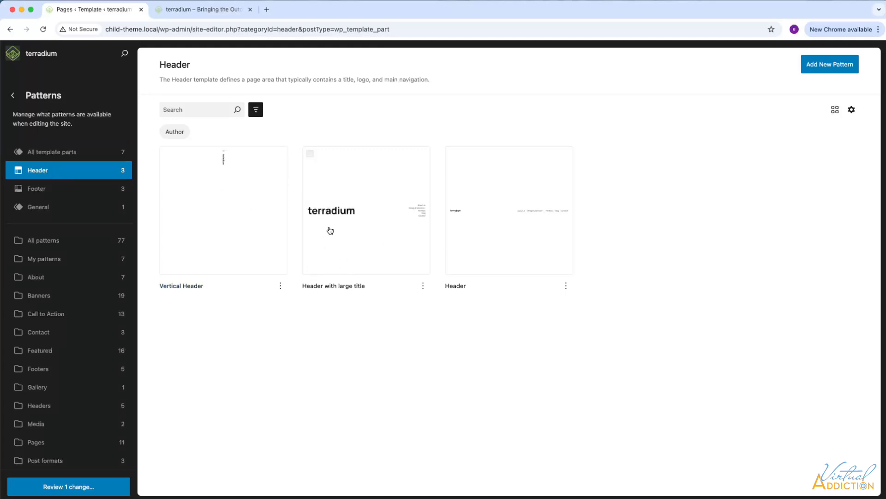
left_click(512, 237)
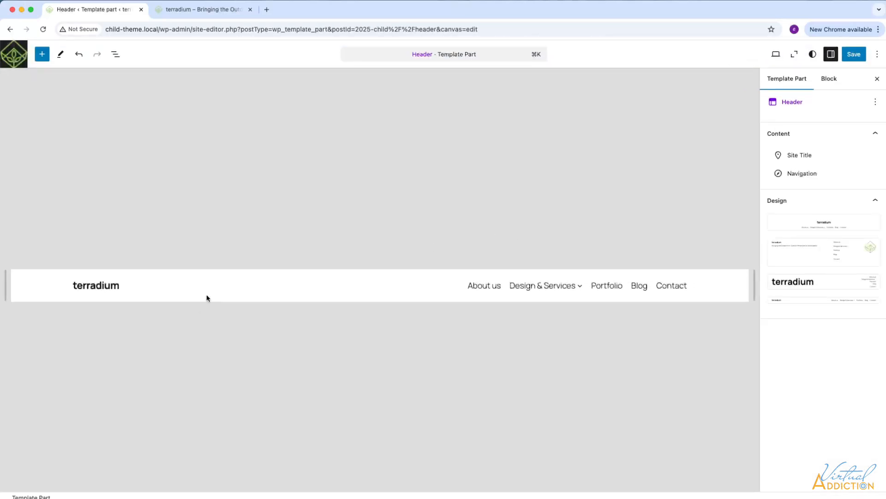
- Show the header's block list and enable the Font and Appearance typography options for the Site Title block
left_click(72, 285)
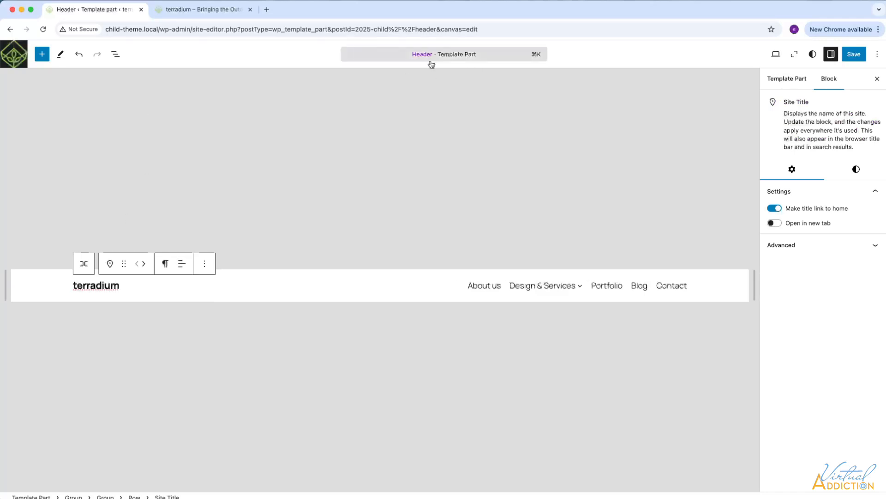
left_click(115, 54)
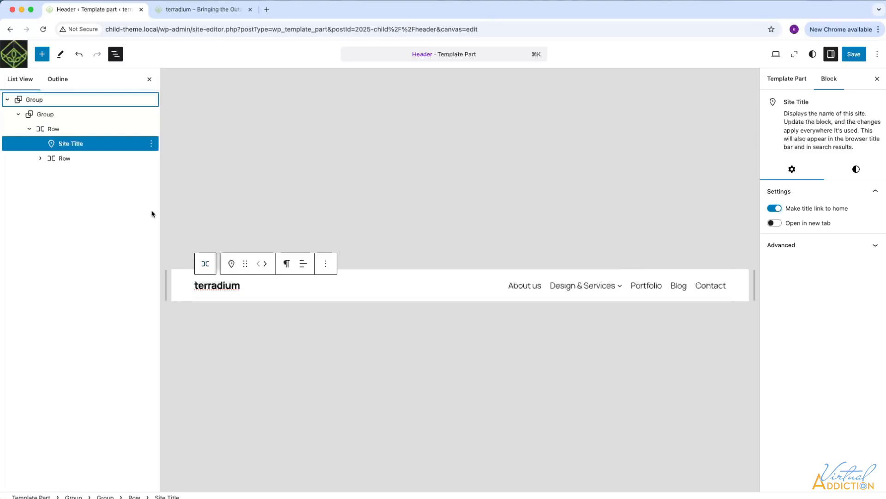
left_click(204, 290)
double_click(225, 285)
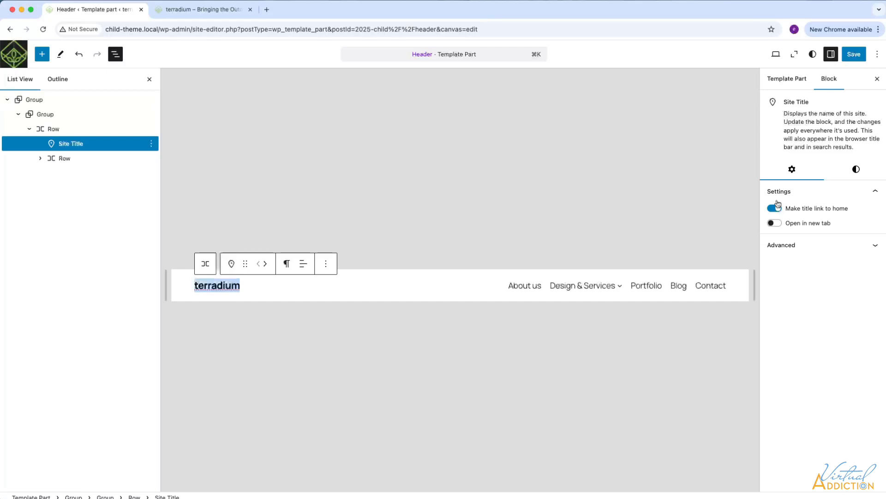
left_click(856, 170)
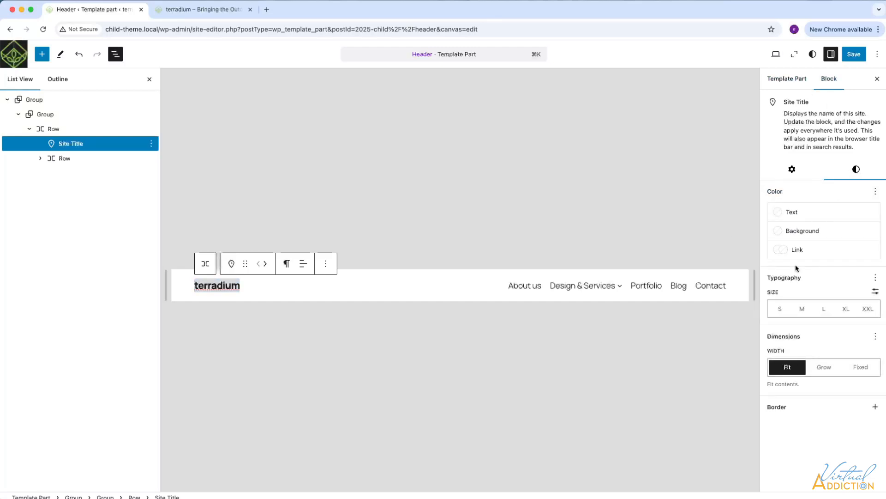
left_click(876, 278)
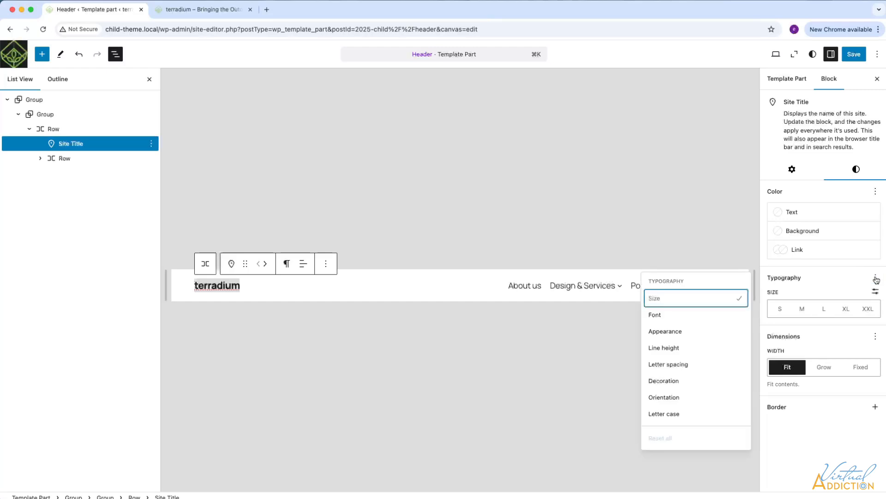
left_click(678, 332)
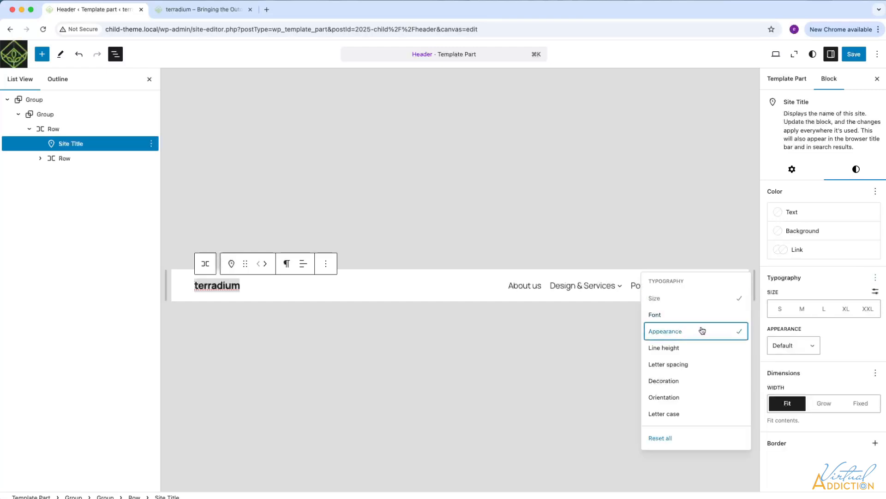
left_click(688, 315)
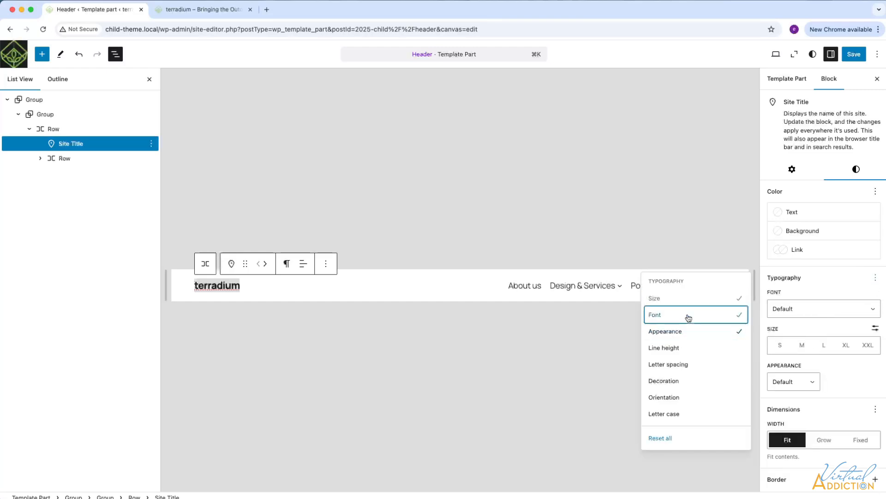
- Set the Site Title's font appearance to Regular
left_click(794, 380)
scroll(794, 444, "down", 2)
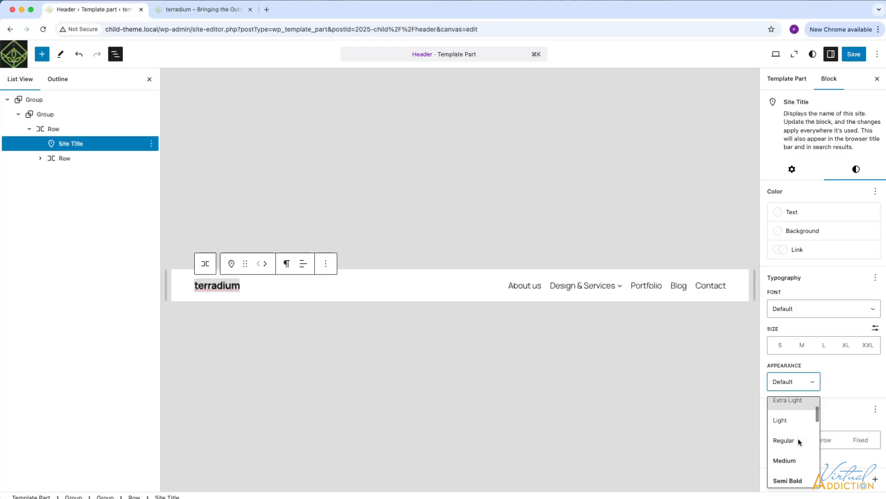
left_click(800, 441)
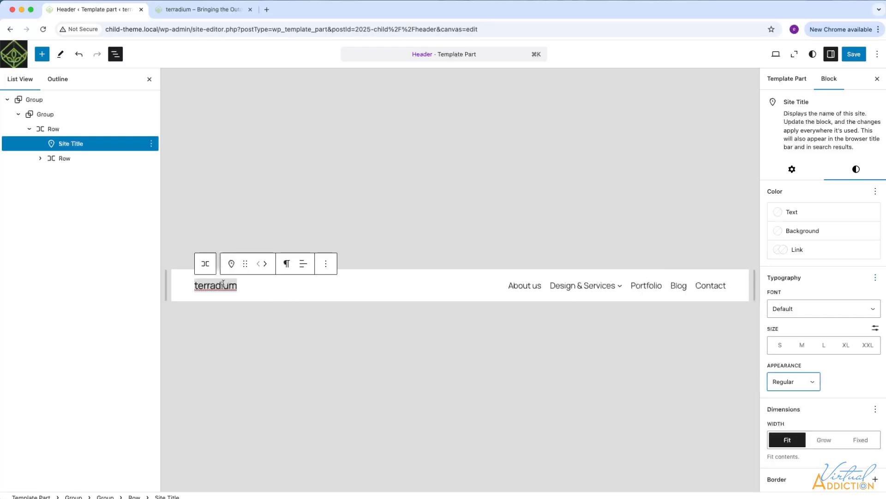
- Insert an Image block right after the Site Title in the header row
left_click(195, 285)
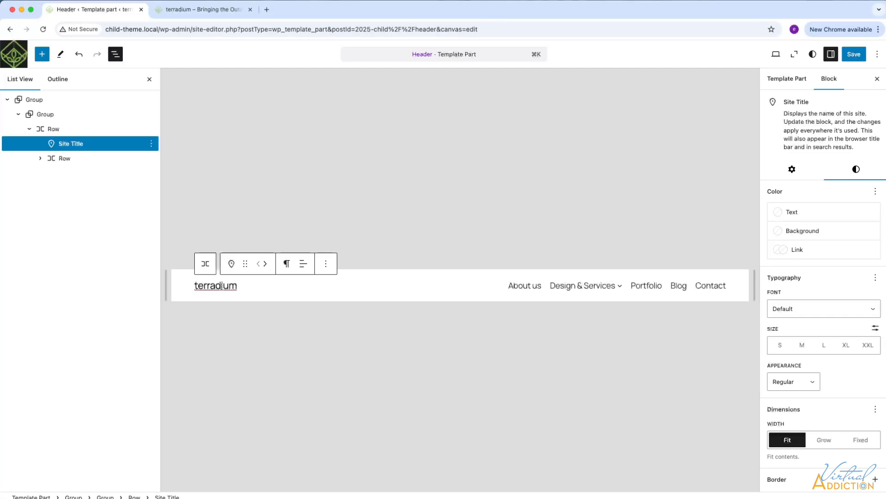
left_click(44, 55)
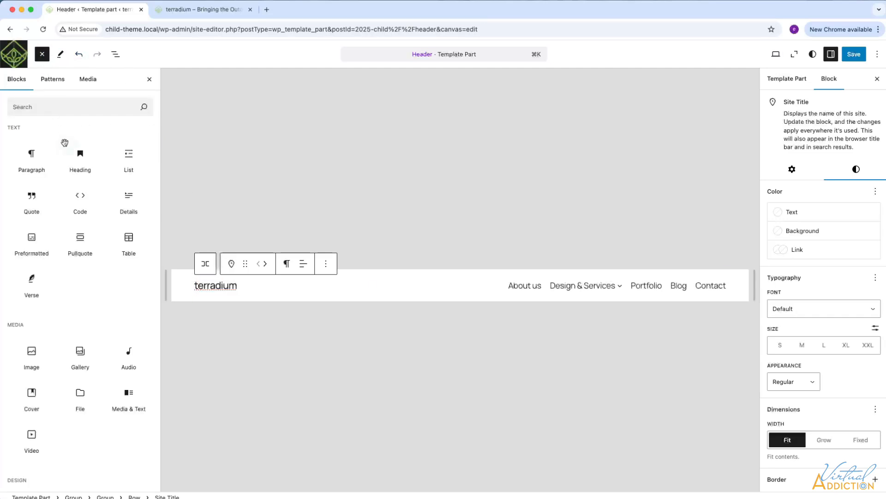
left_click(32, 356)
- Fill the new Image block with the green logoIcon.svg from the Media Library
left_click(372, 295)
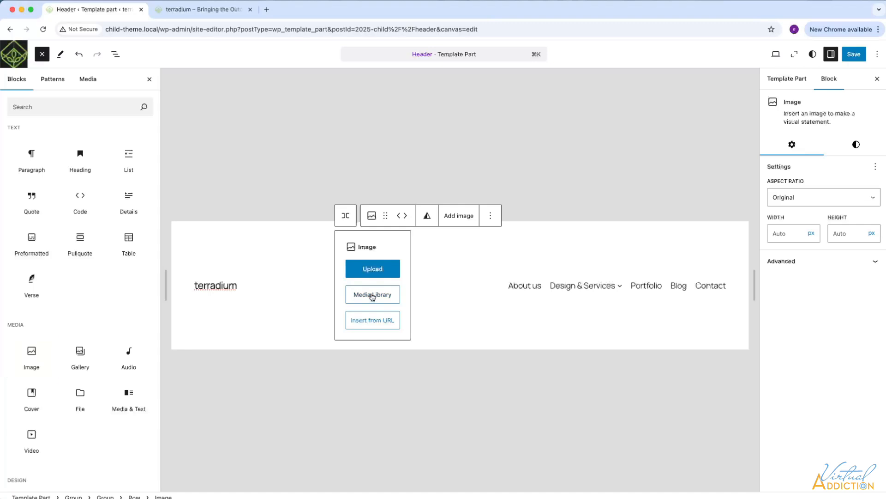
scroll(322, 296, "down", 10)
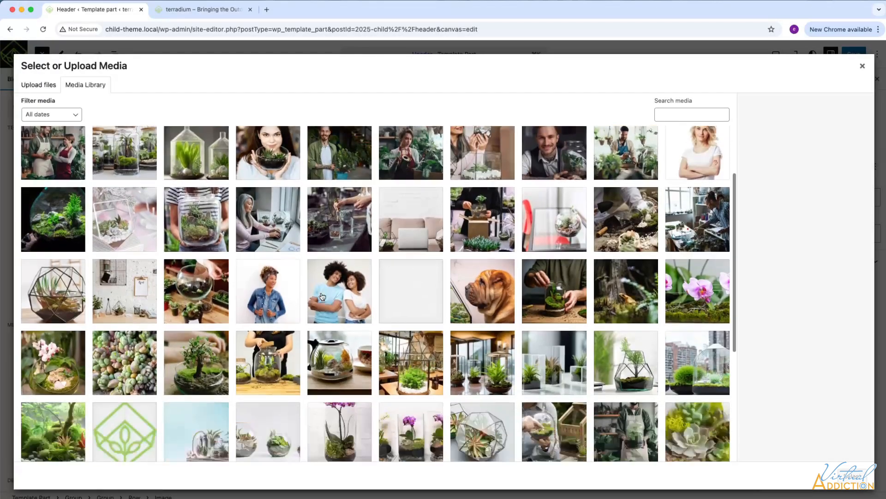
left_click(126, 233)
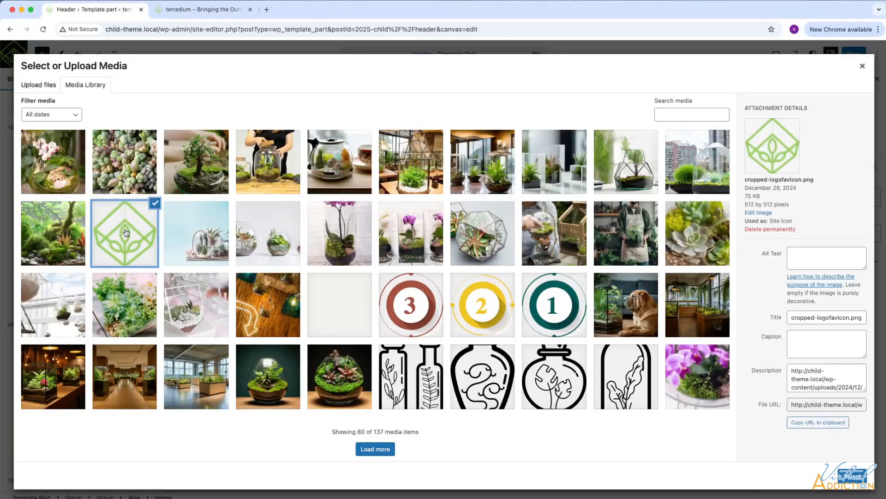
left_click(374, 448)
scroll(376, 379, "down", 10)
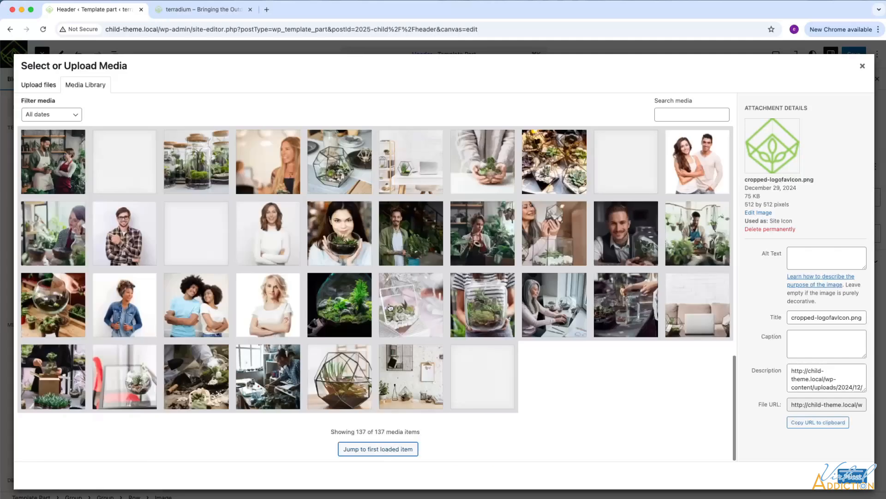
scroll(508, 323, "up", 10)
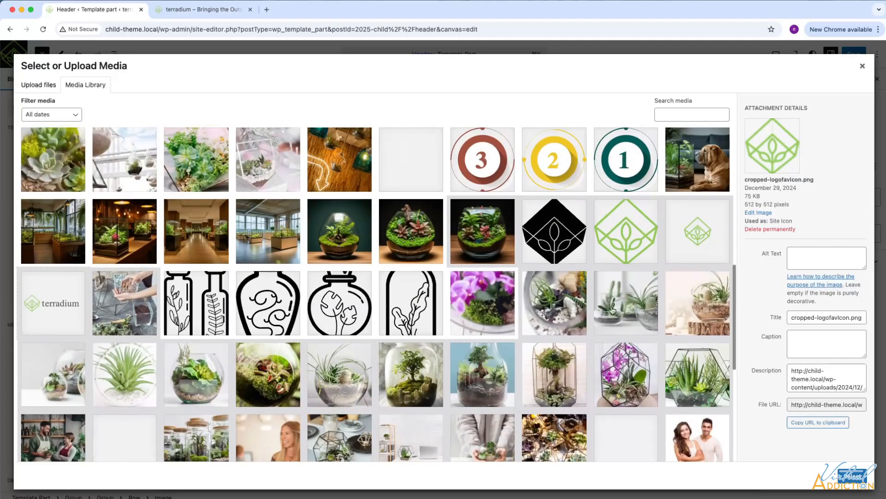
left_click(624, 226)
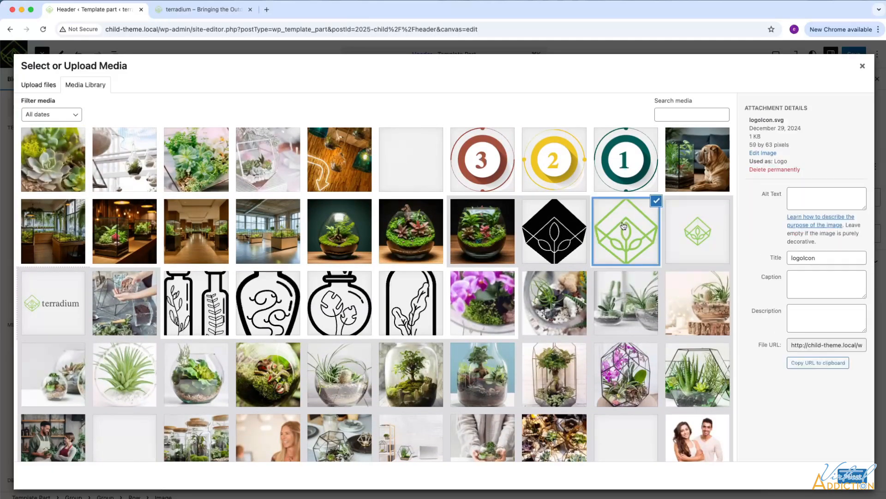
left_click(850, 481)
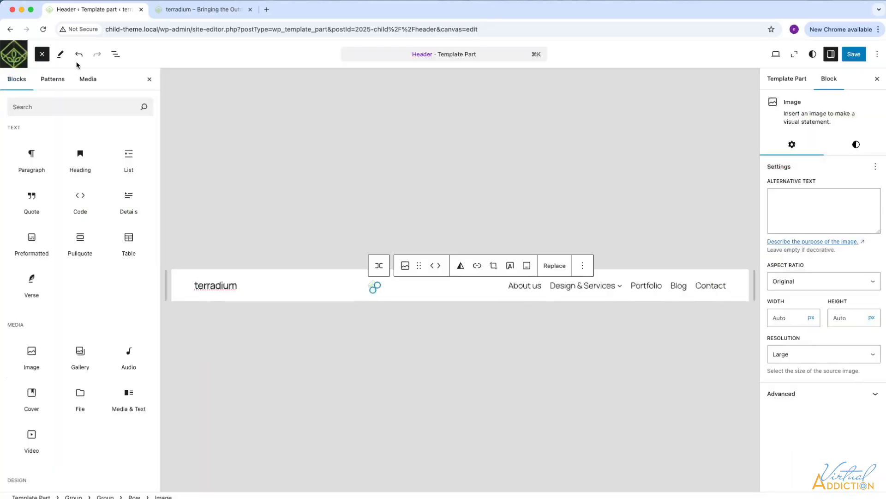
- Move the logo Image block above the Site Title in the header's block structure
left_click(115, 55)
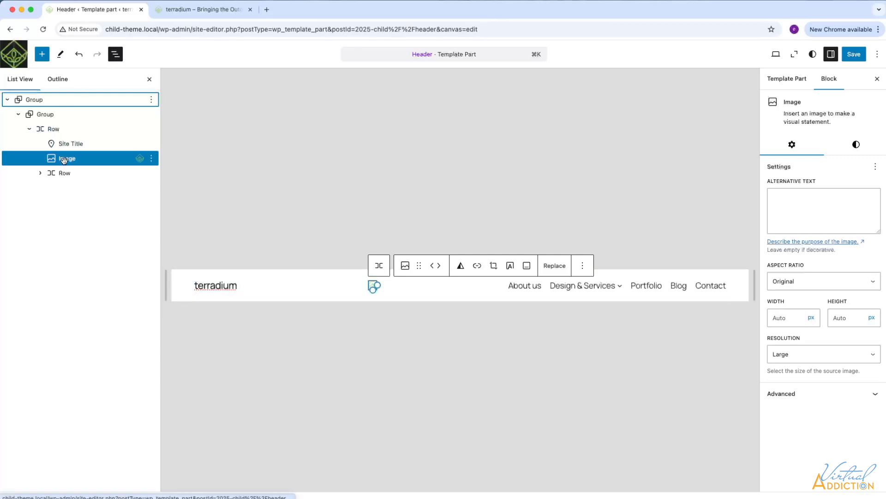
left_click_drag(64, 160, 66, 148)
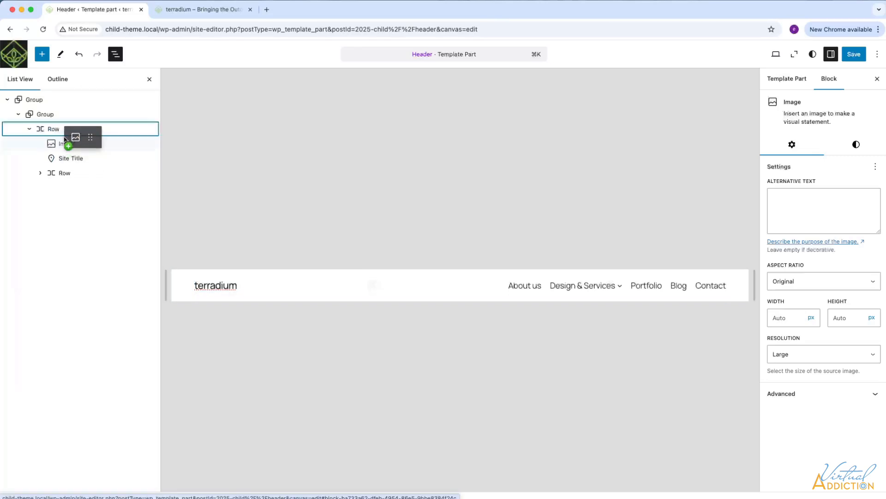
left_click_drag(65, 139, 63, 136)
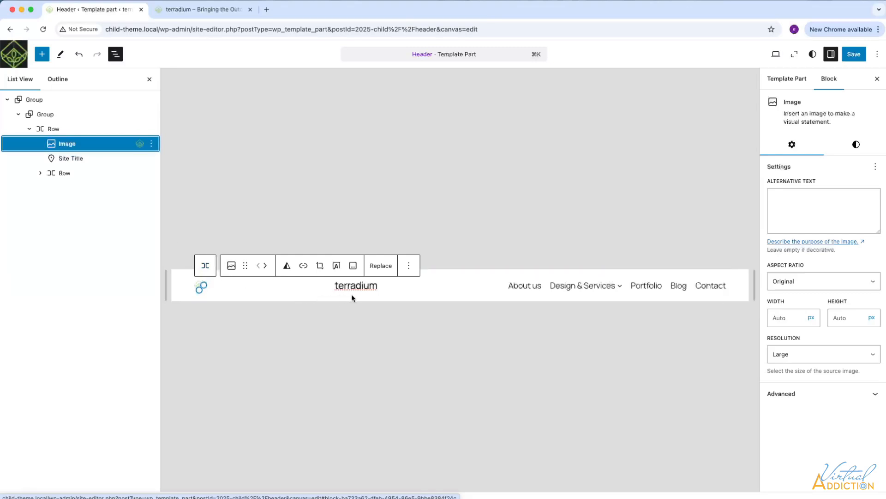
- Group the logo Image and Site Title blocks together and change the group's layout to a Row
left_click(49, 130)
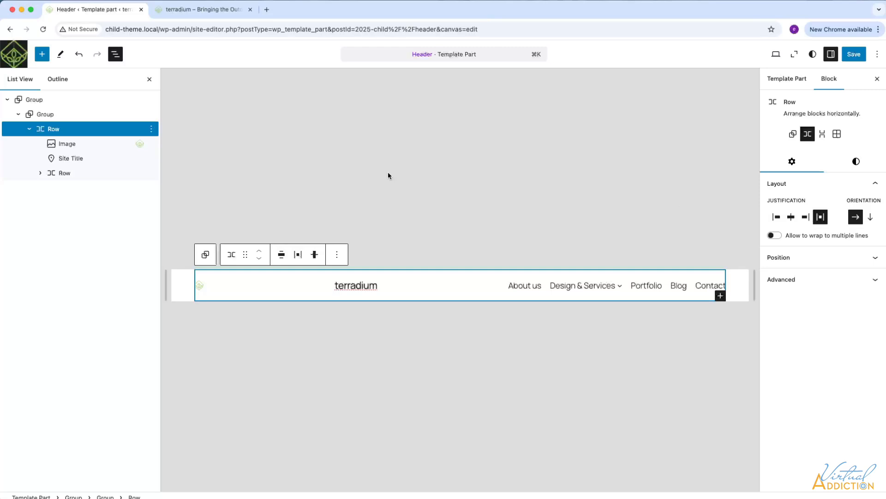
left_click(67, 159)
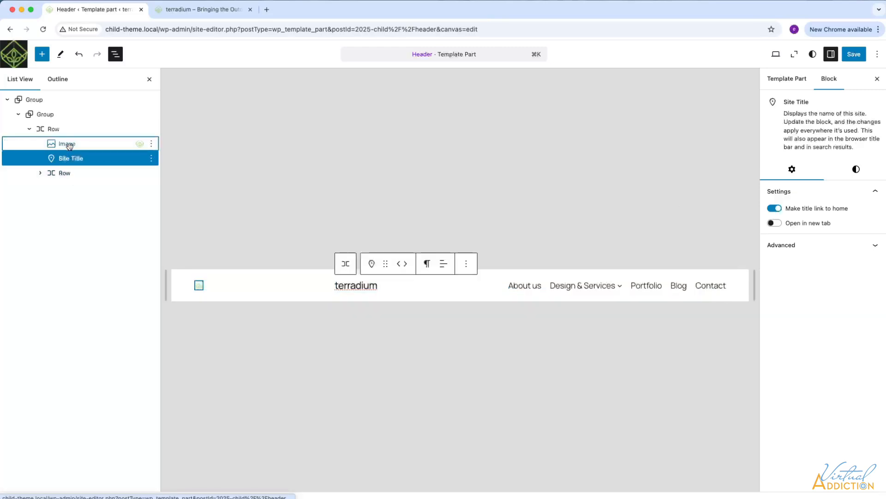
left_click(66, 145, "shift")
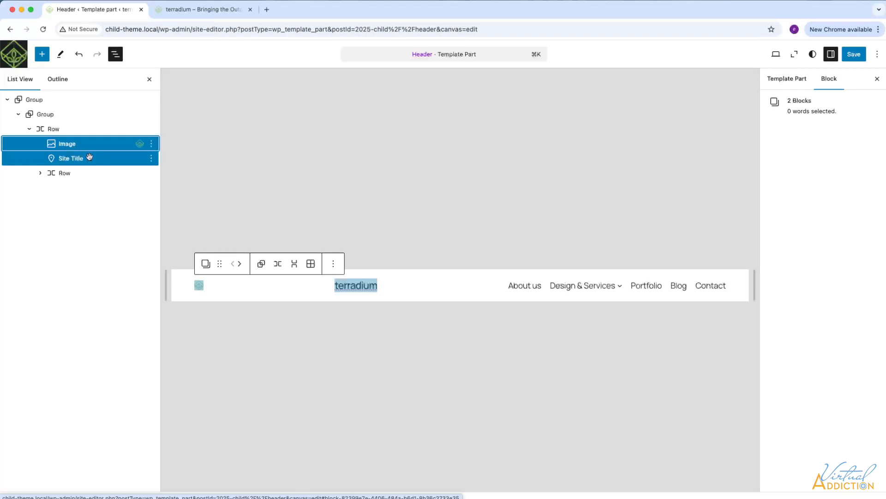
left_click(206, 264)
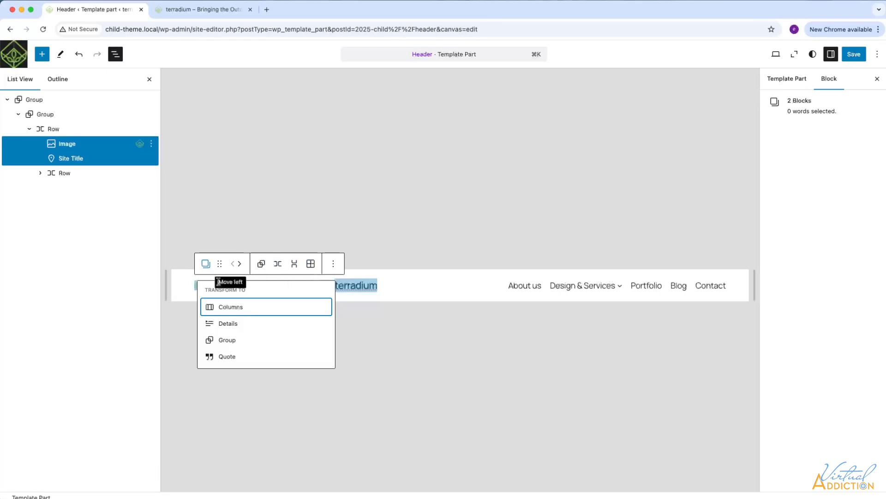
left_click(228, 340)
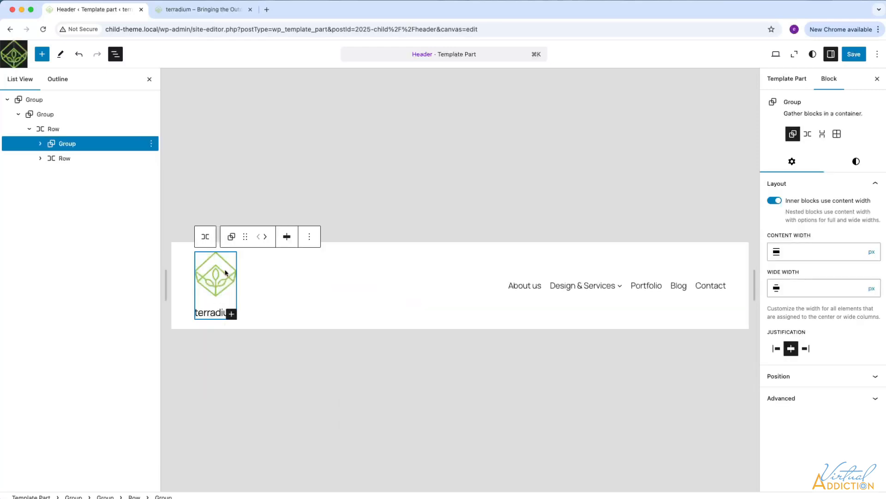
left_click(41, 144)
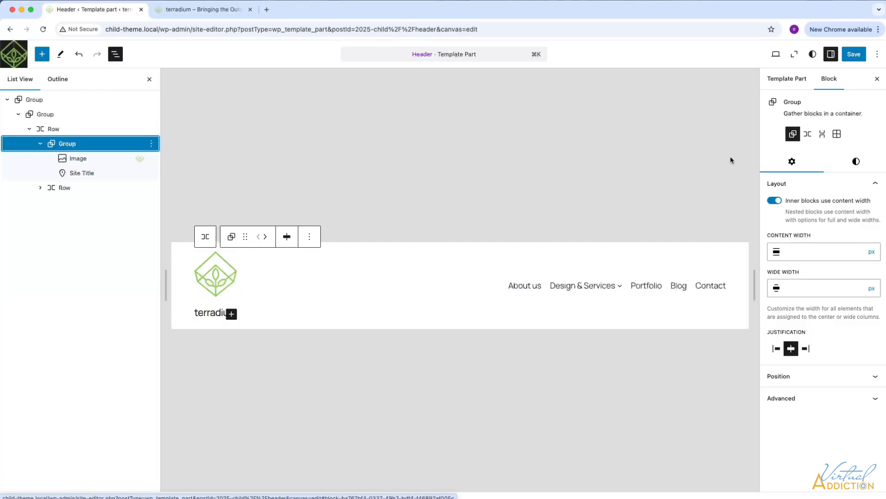
left_click(807, 135)
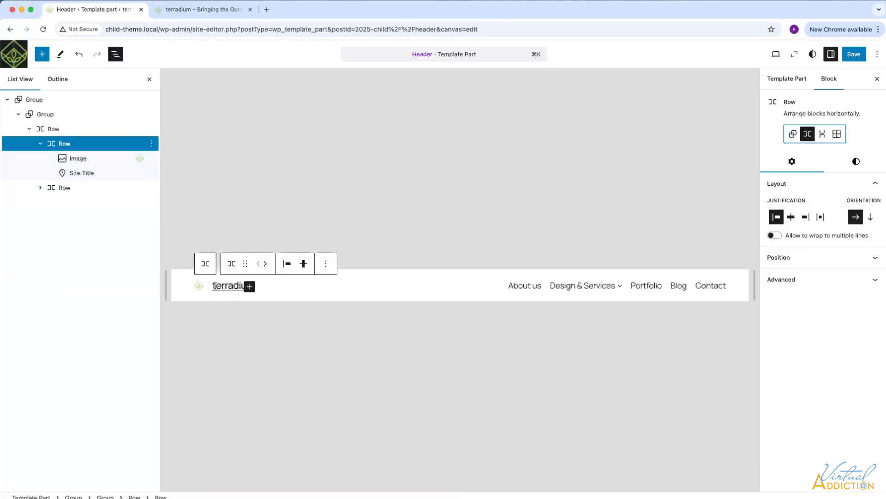
- Set the header logo image's width to 60 px
left_click(198, 286)
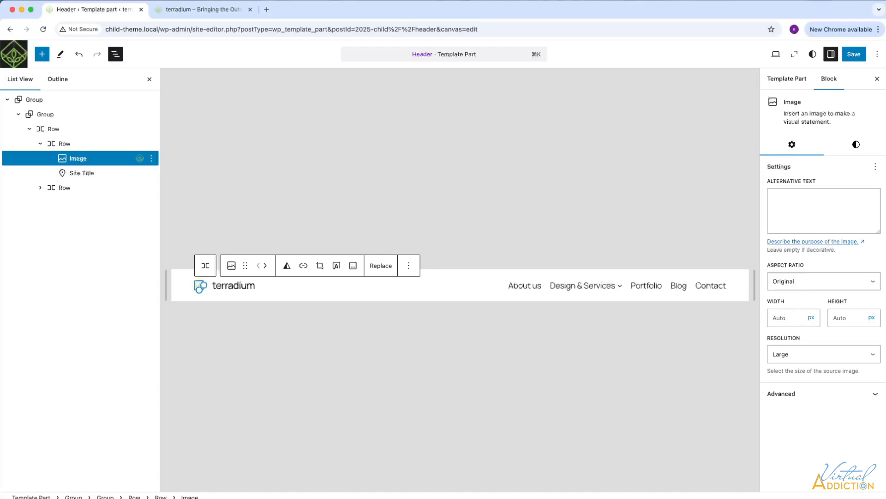
left_click(785, 316)
type("60")
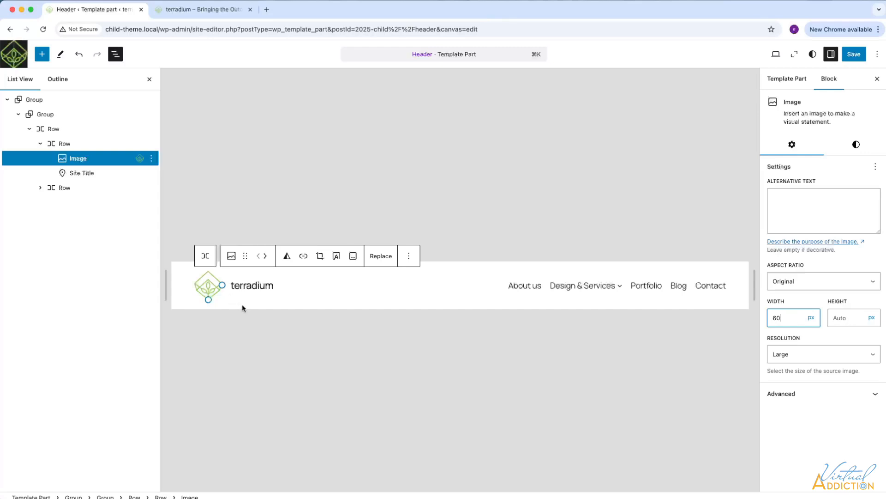
- Save the pending changes to the Header template part and the Navigation menu
left_click(283, 297)
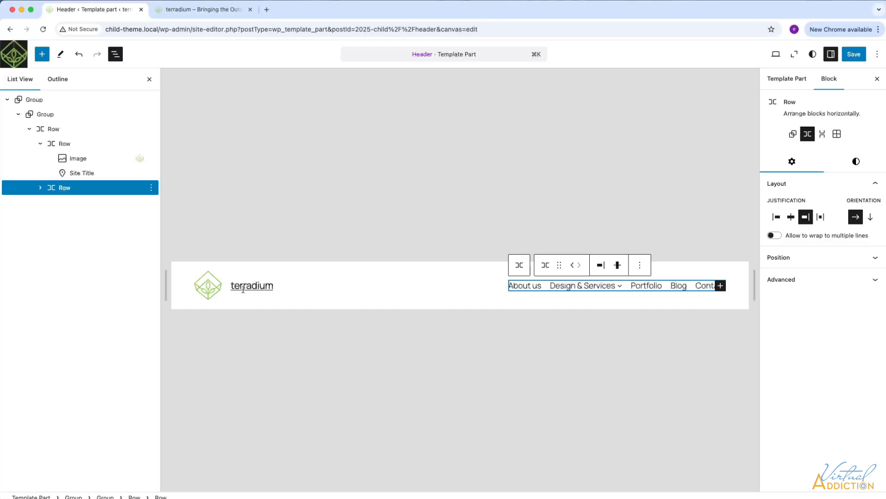
left_click(854, 55)
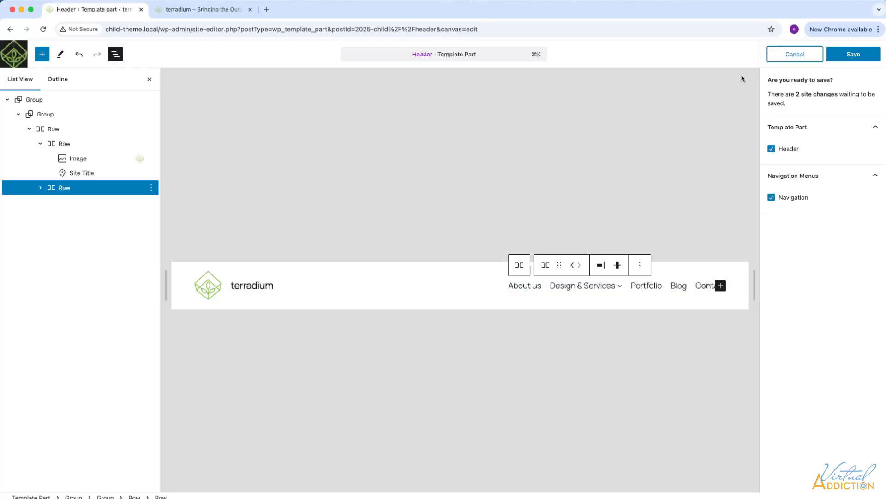
left_click(853, 54)
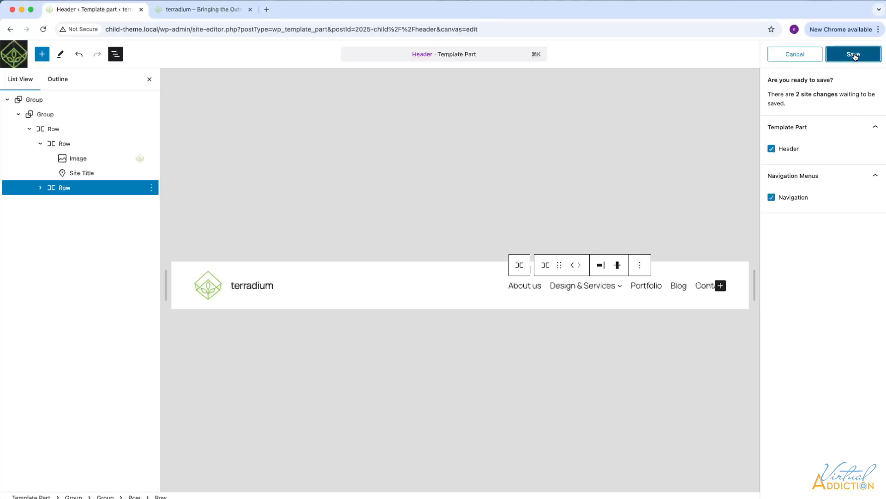
- Reload the live homepage to check the updated header, navigation menu and the Home page title
left_click(201, 11)
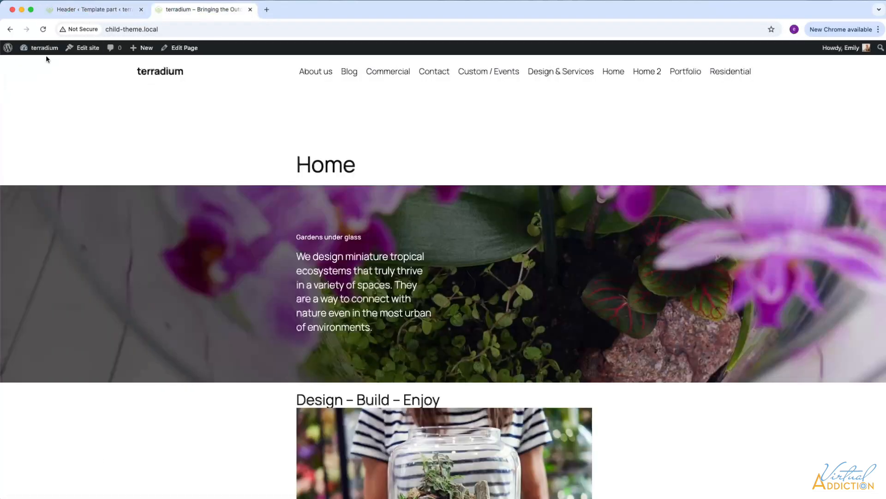
left_click(43, 29)
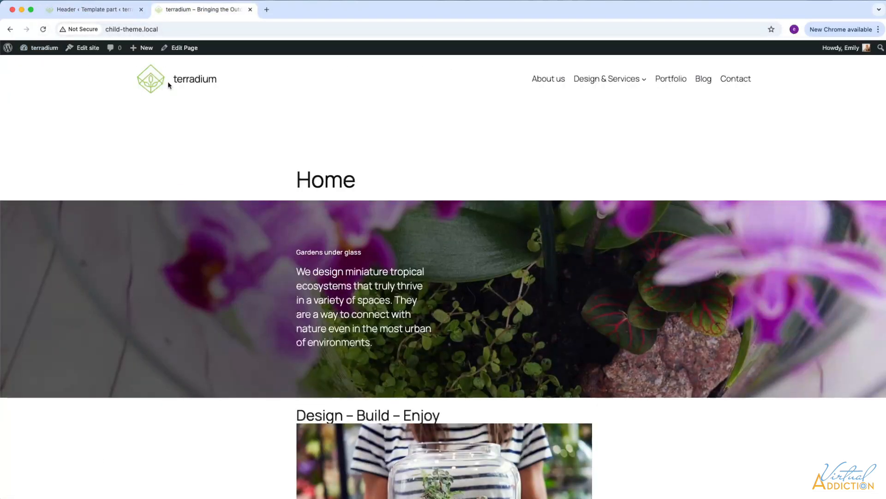
mouse_move(632, 82)
left_click(110, 10)
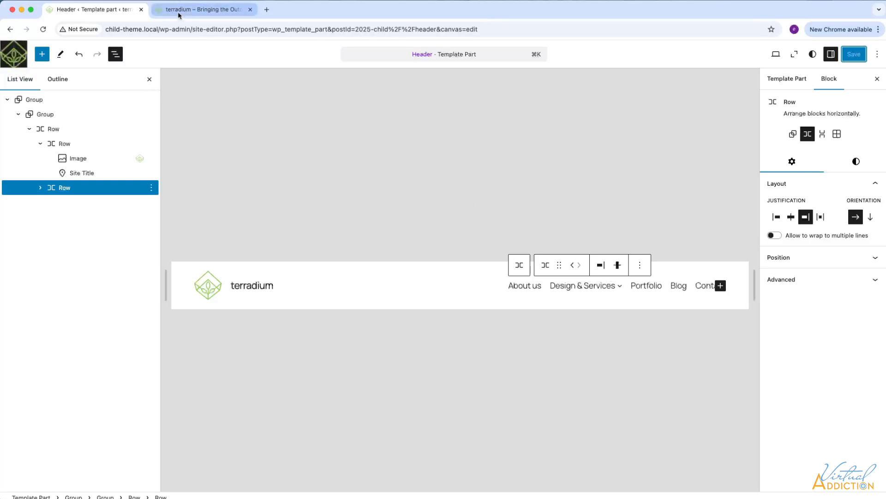
left_click(199, 11)
left_click_drag(300, 176, 380, 174)
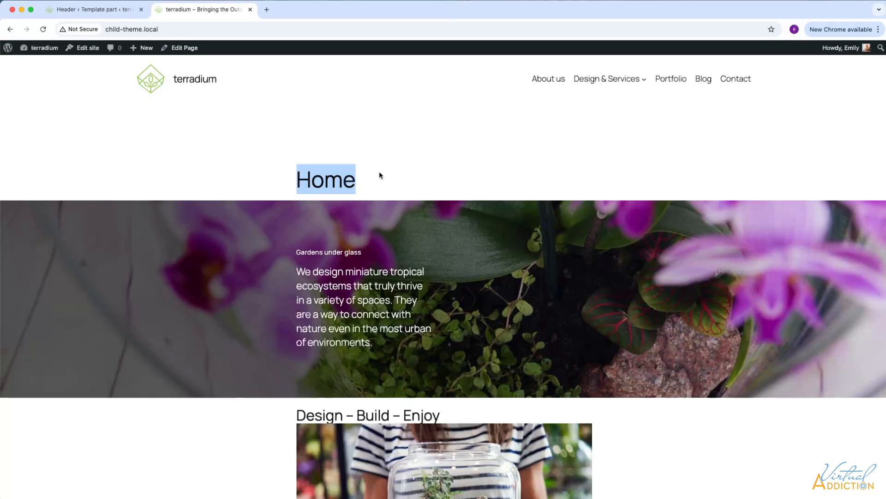
- Open the Home front page for editing from the site's list of pages, delete its title and save
left_click(90, 9)
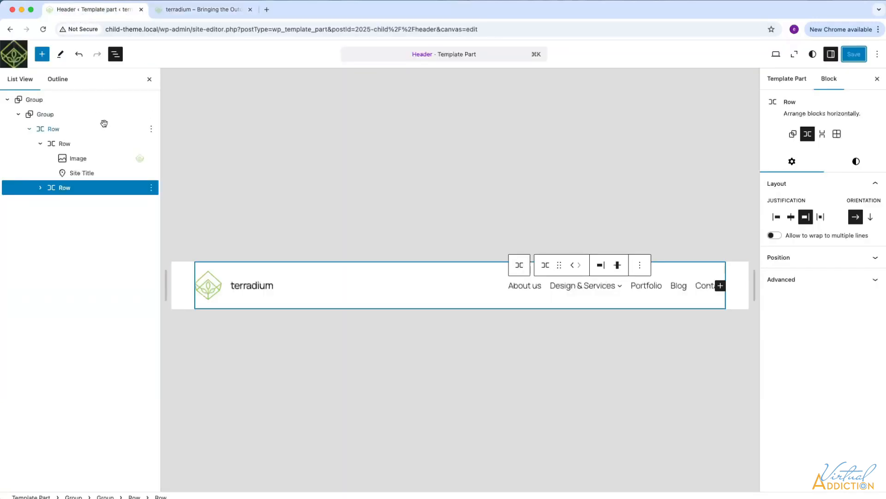
left_click(12, 56)
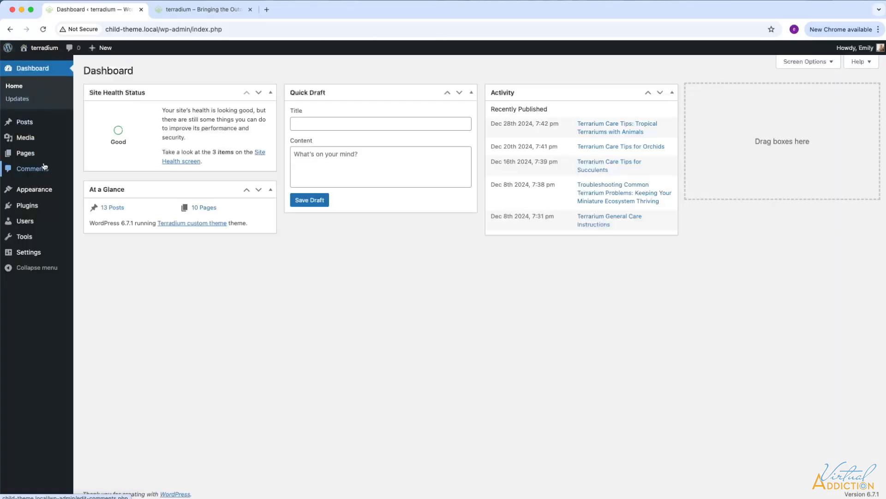
mouse_move(30, 157)
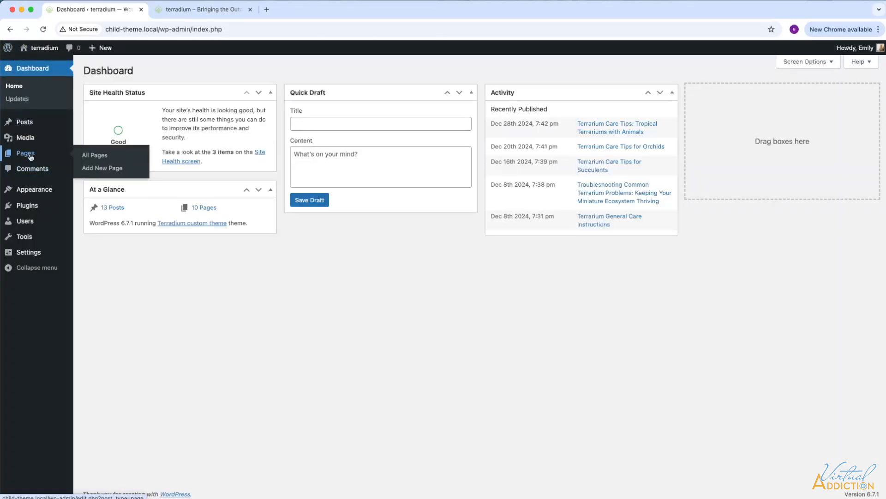
left_click(93, 156)
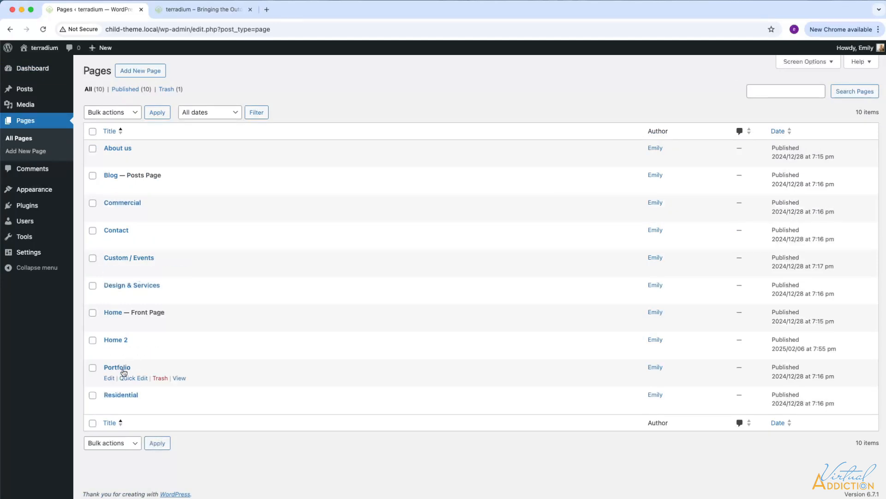
left_click(109, 324)
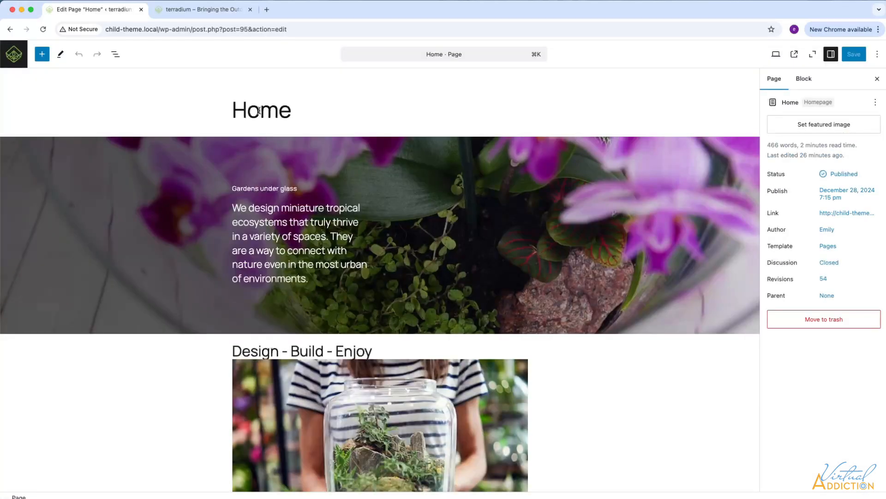
left_click(115, 54)
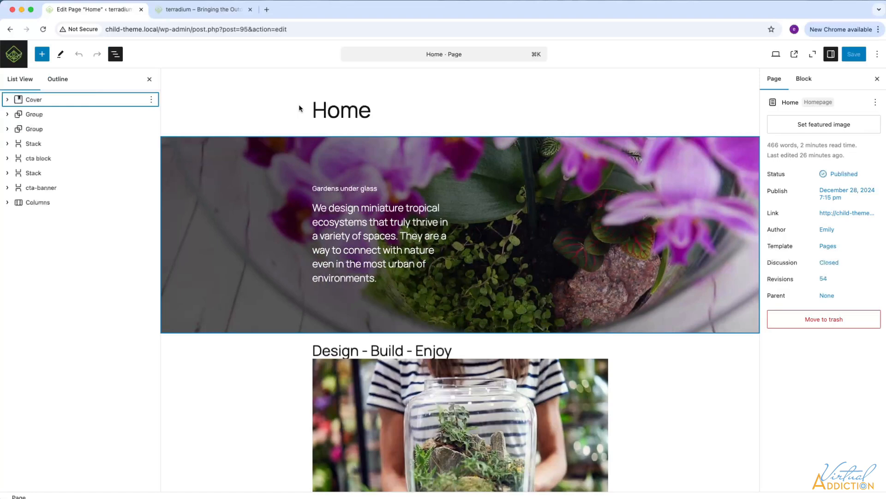
double_click(341, 110)
left_click_drag(312, 110, 374, 109)
key("BackSpace")
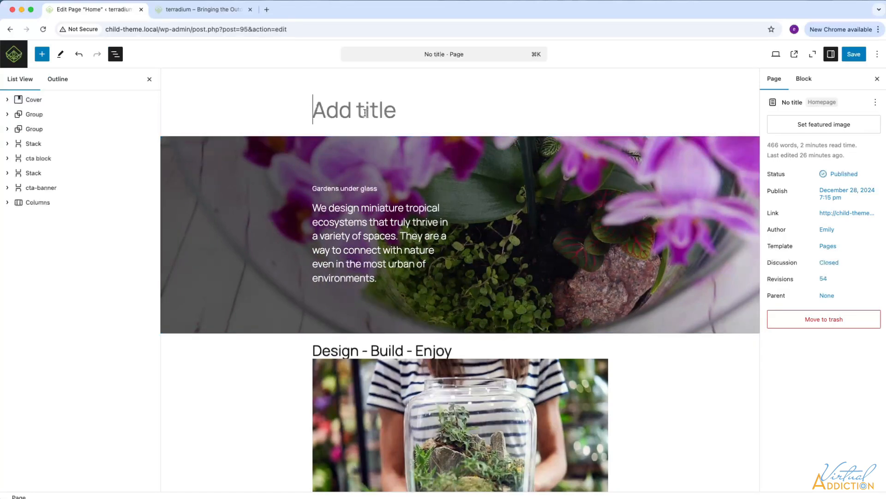
key("super+s")
- Reload the live homepage, look at the About us page for comparison, and return to the homepage
left_click(208, 10)
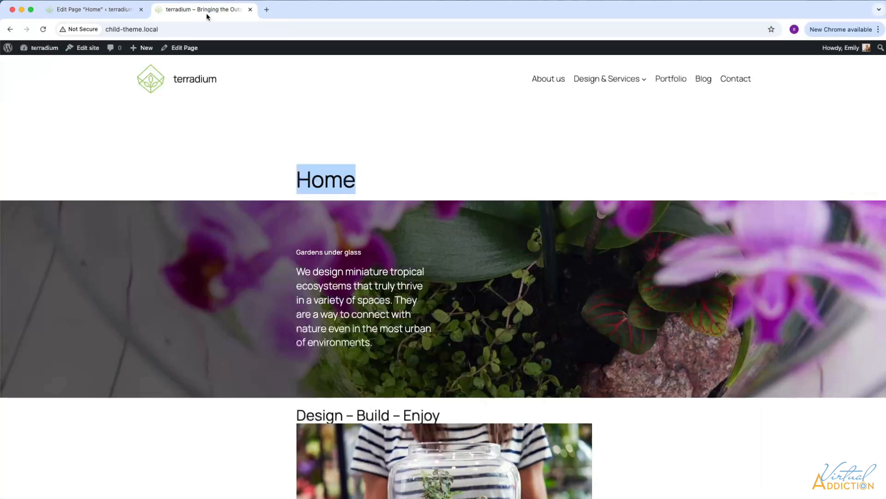
left_click(44, 29)
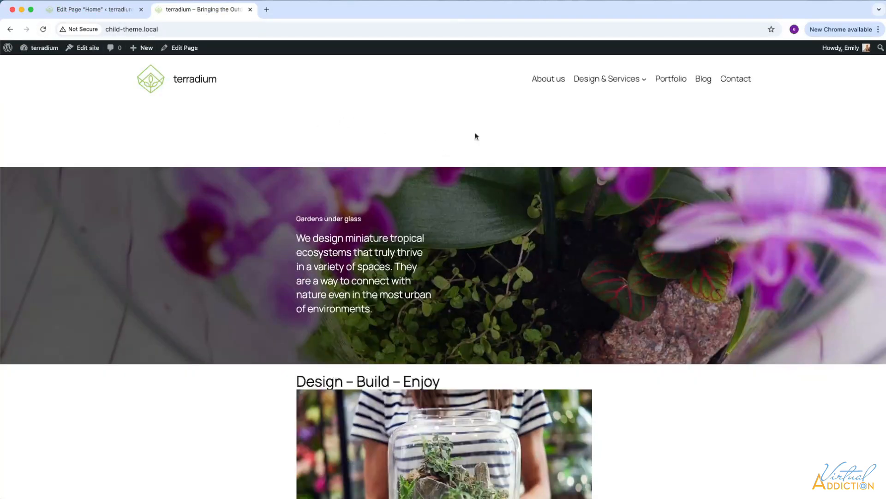
left_click(548, 80)
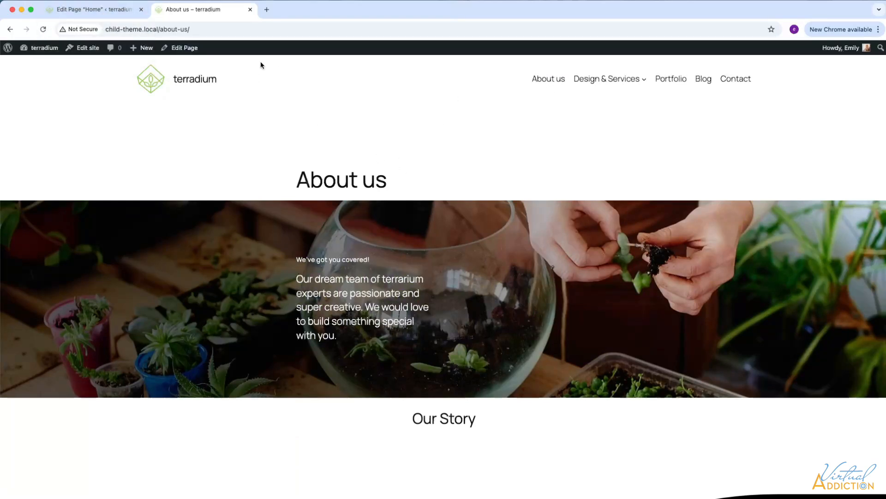
left_click(207, 79)
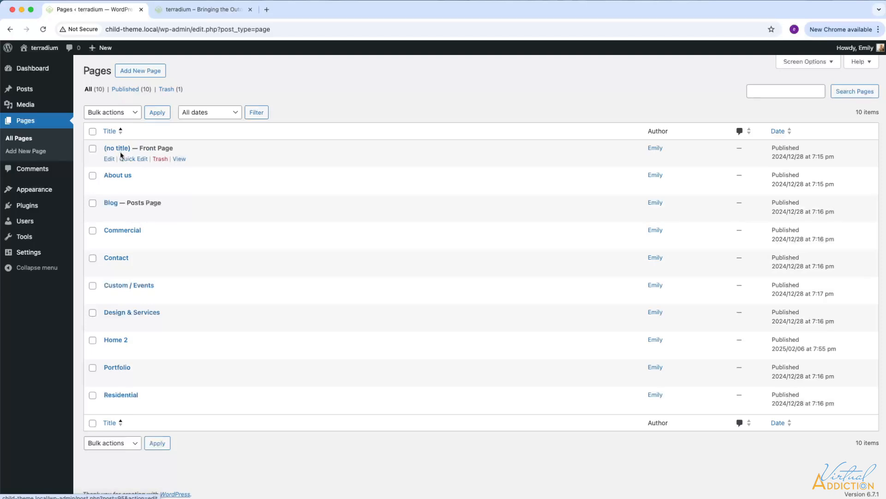
left_click(198, 7)
left_click(43, 29)
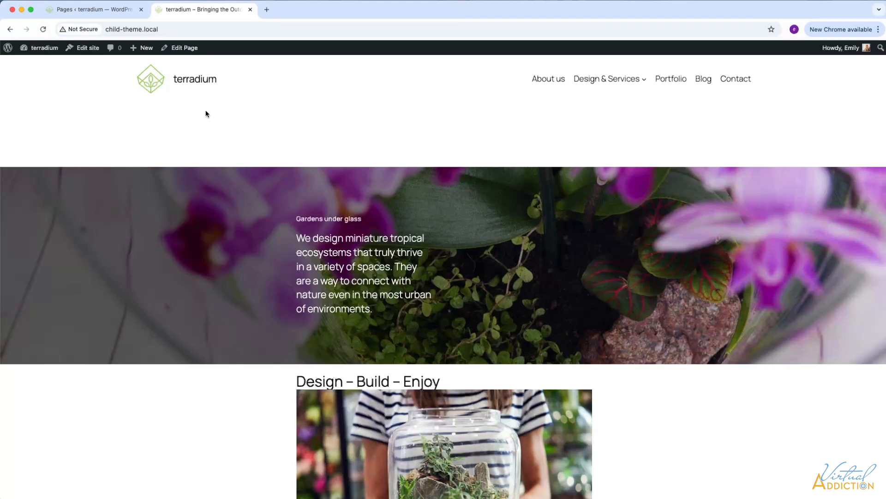
- Open the untitled front page for editing, enter Home as its title and save the page
left_click(105, 10)
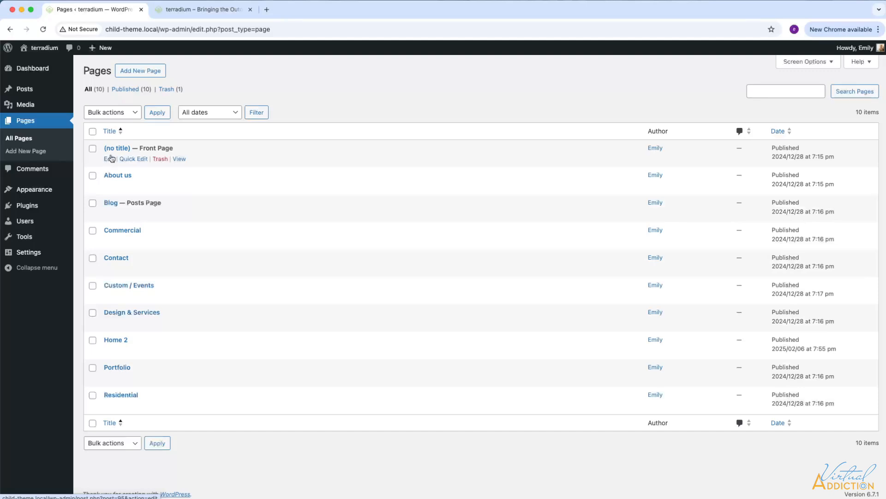
left_click(110, 160)
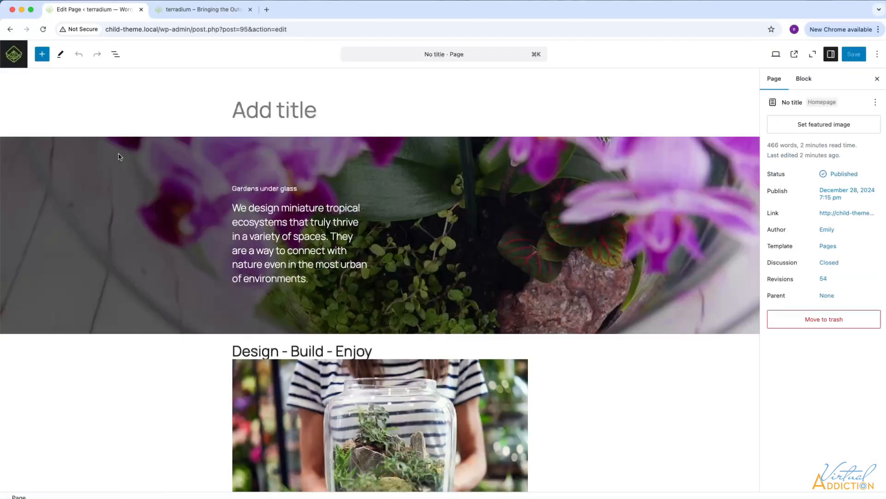
left_click(296, 113)
type("Home")
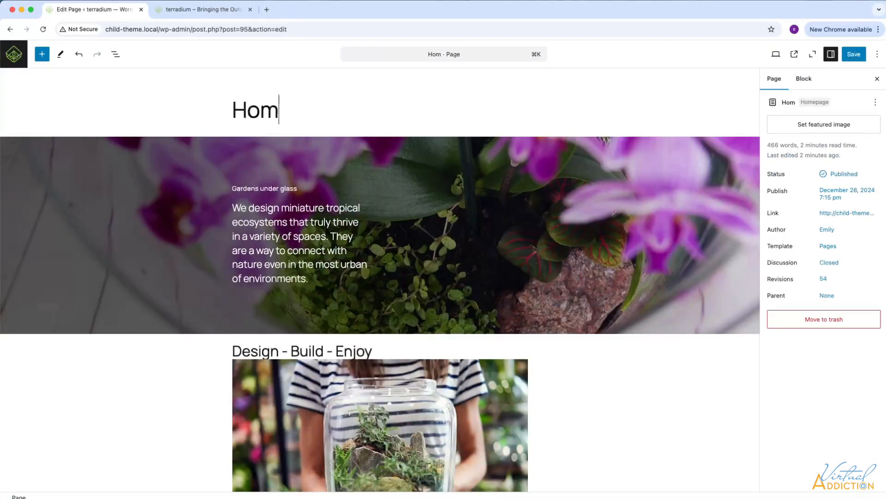
left_click(858, 56)
- Check the Home title on the live homepage against the page in the editor
left_click(193, 10)
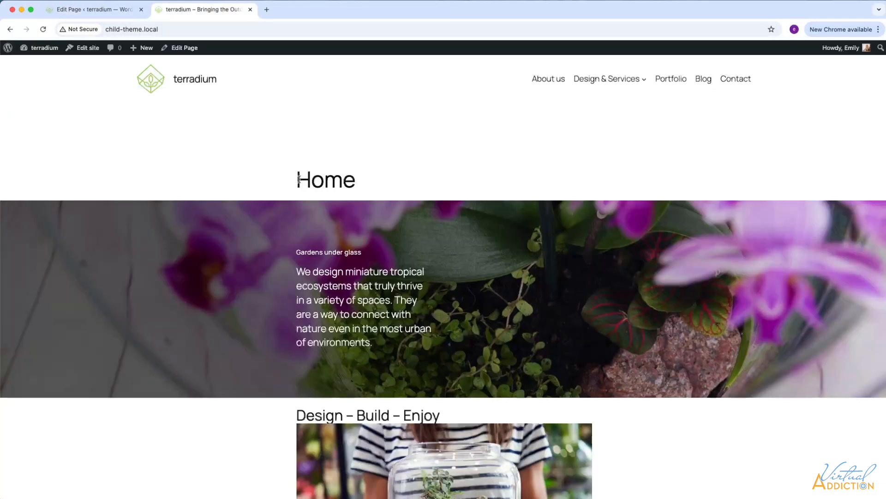
left_click_drag(298, 179, 358, 180)
left_click(89, 10)
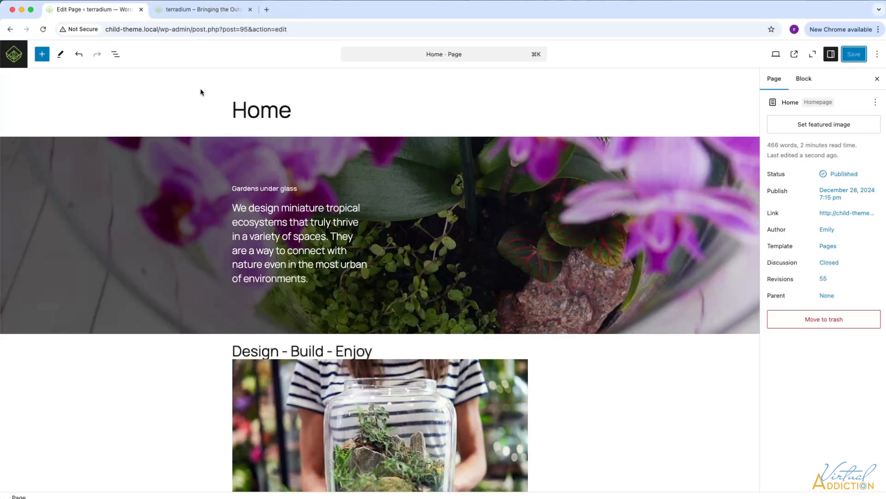
left_click(178, 10)
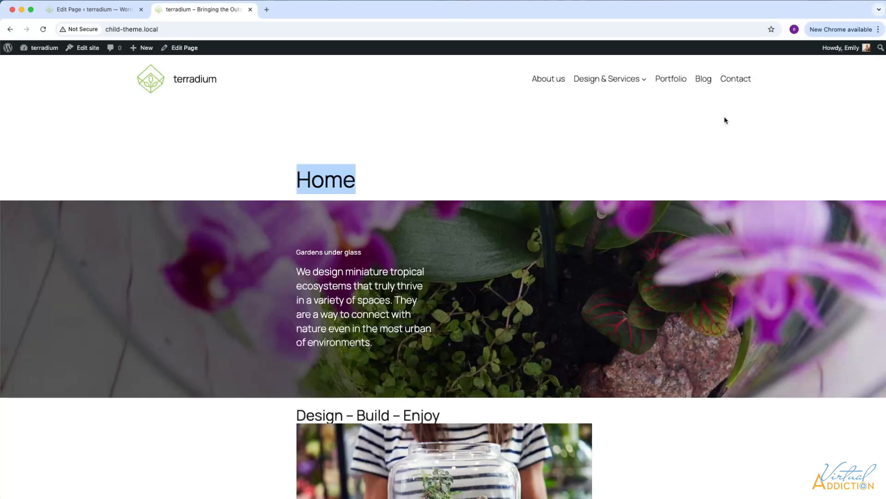
- Open the browser's developer tools on the live homepage and inspect the Home title's h1 element
left_click(879, 30)
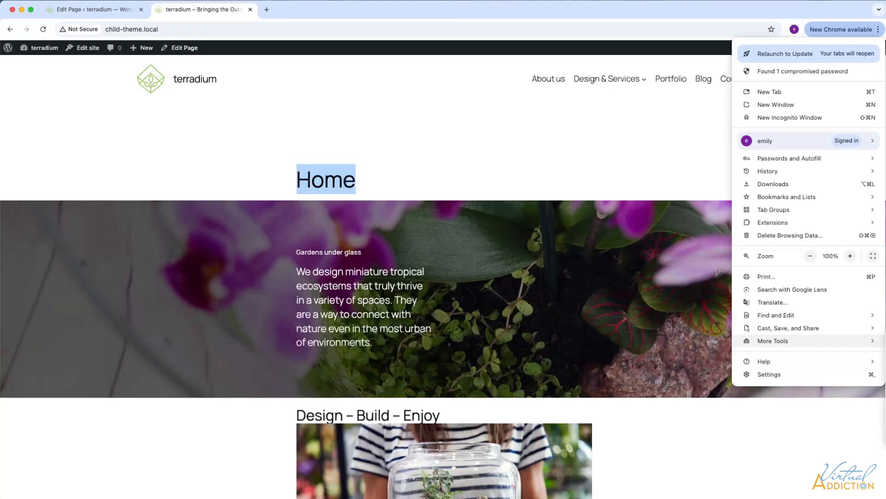
left_click(618, 171)
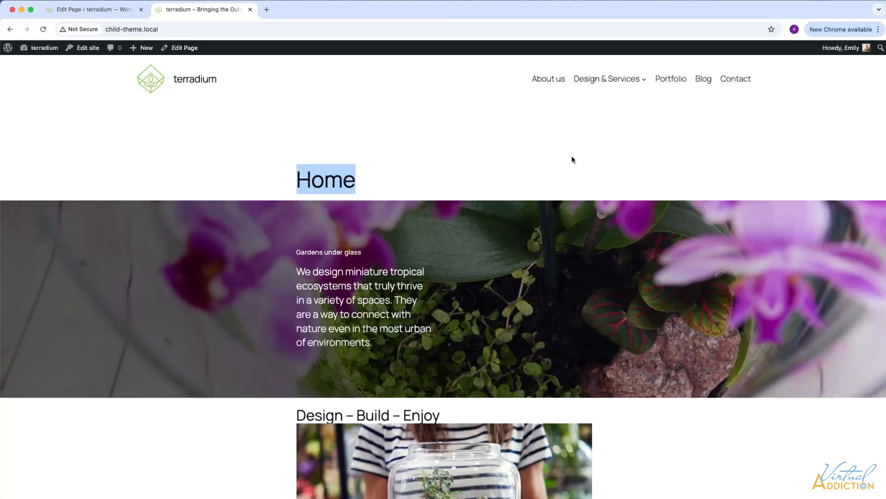
right_click(457, 116)
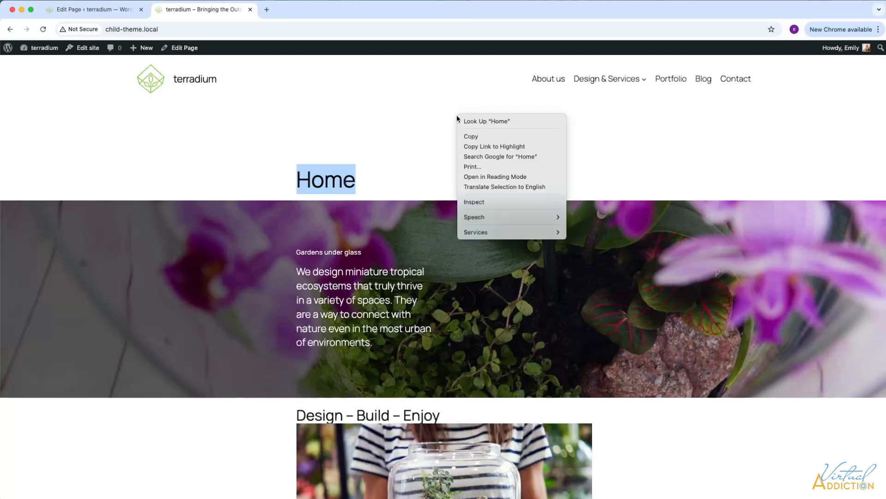
left_click(470, 203)
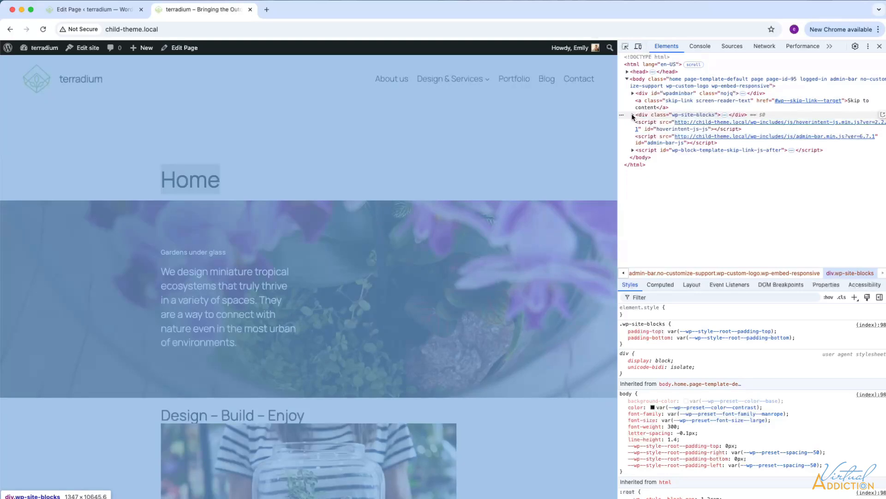
left_click(633, 115)
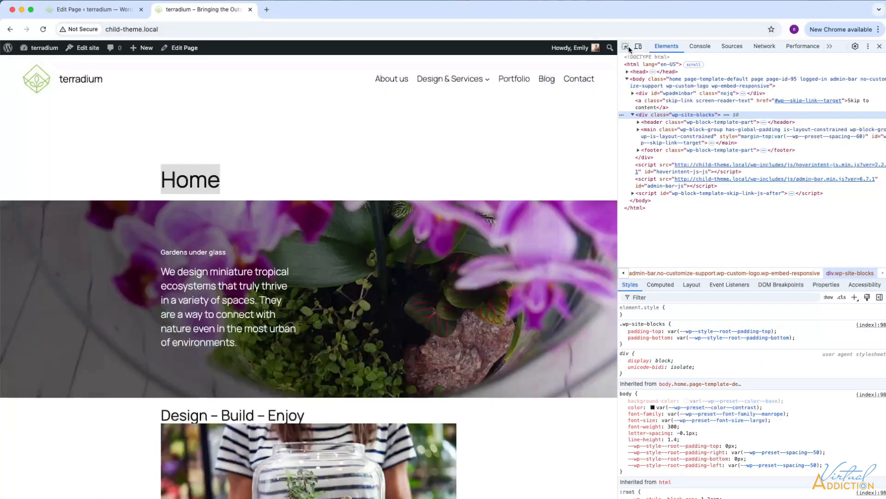
left_click(627, 47)
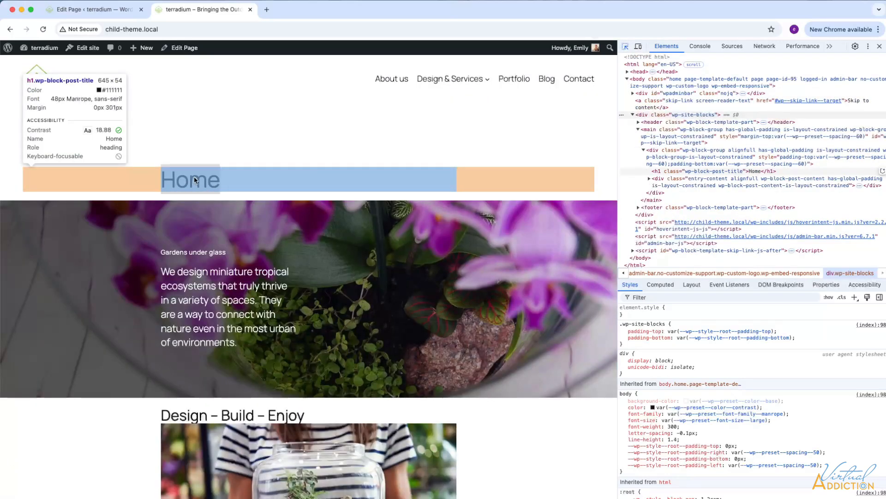
left_click(194, 178)
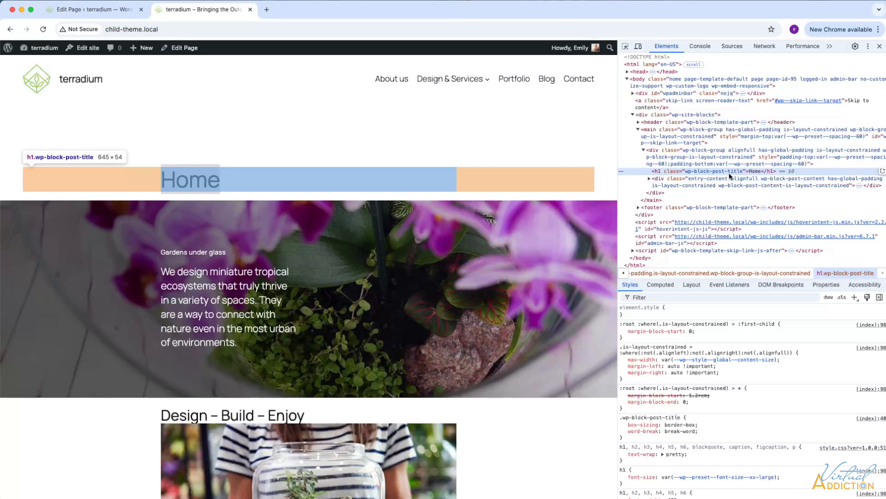
- Go to the live About us page and inspect its page title's h1 element
left_click(384, 79)
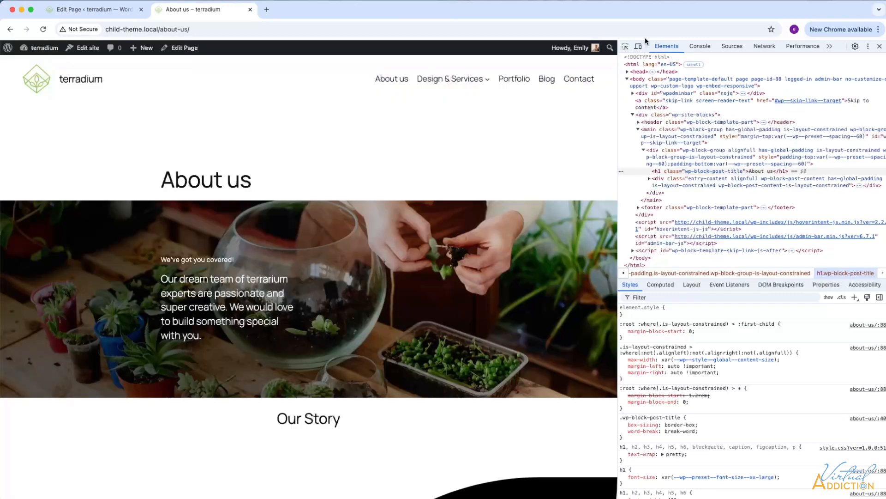
left_click(625, 46)
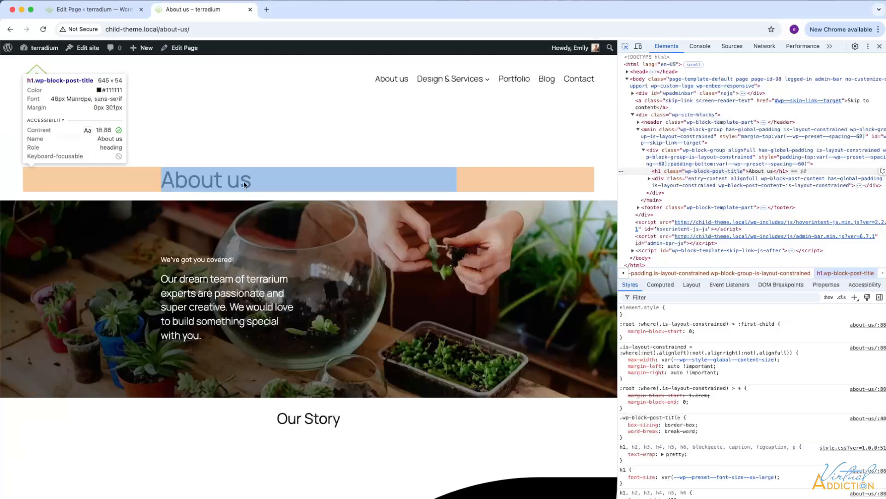
left_click(235, 182)
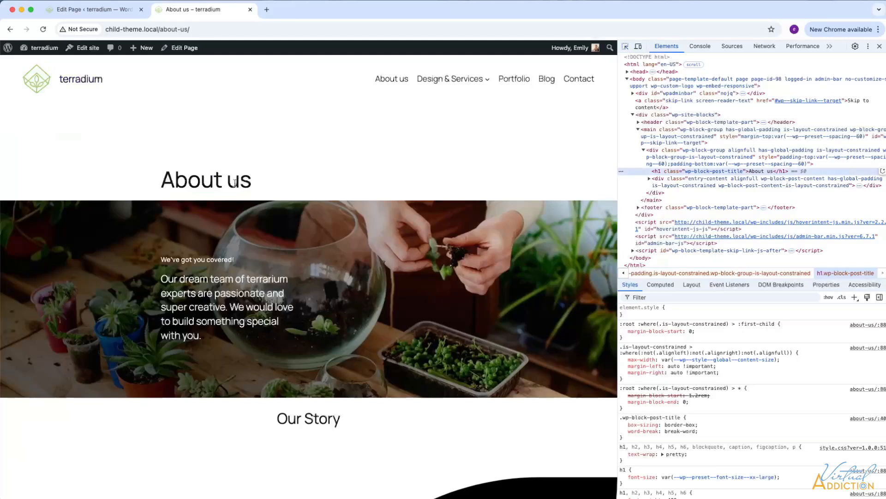
- Copy the class name wp-block-post-title from the About us h1 element in the developer tools
double_click(728, 172)
right_click(717, 171)
left_click(733, 243)
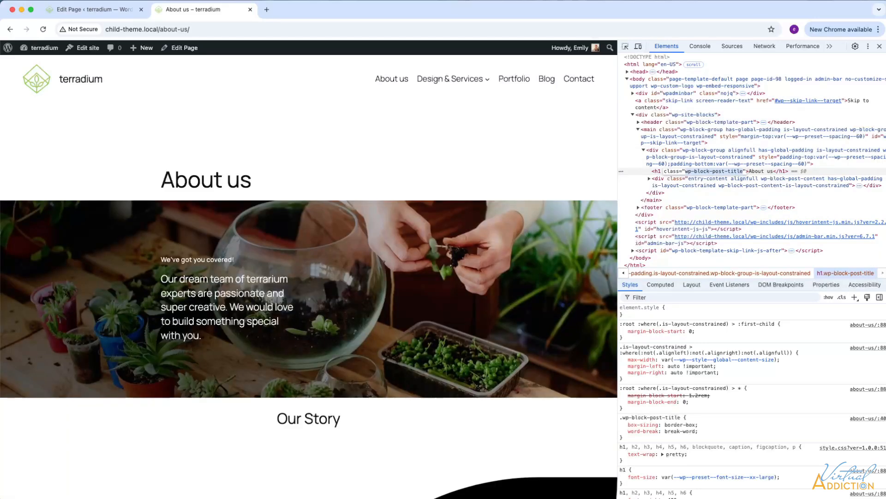
- Switch to Brackets and delete the body rule with the red background colour from the child theme's style.css
key("super+Tab")
left_click_drag(147, 108, 130, 78)
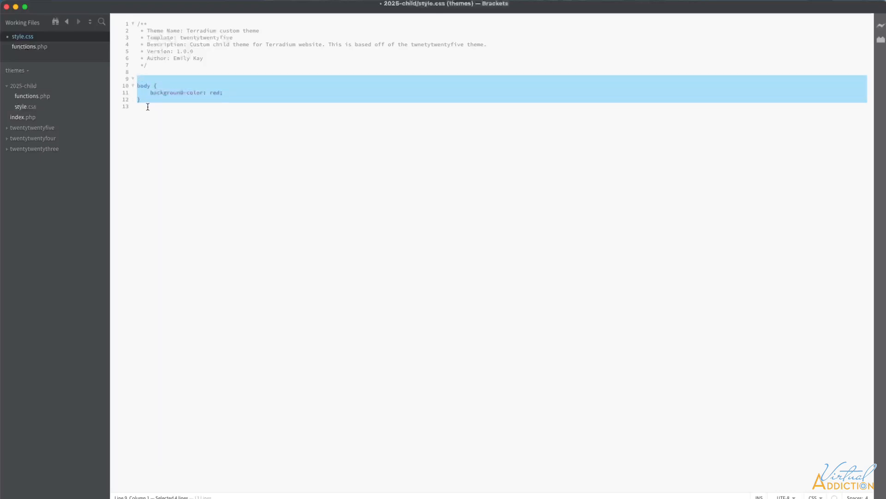
left_click_drag(147, 107, 137, 88)
key("BackSpace")
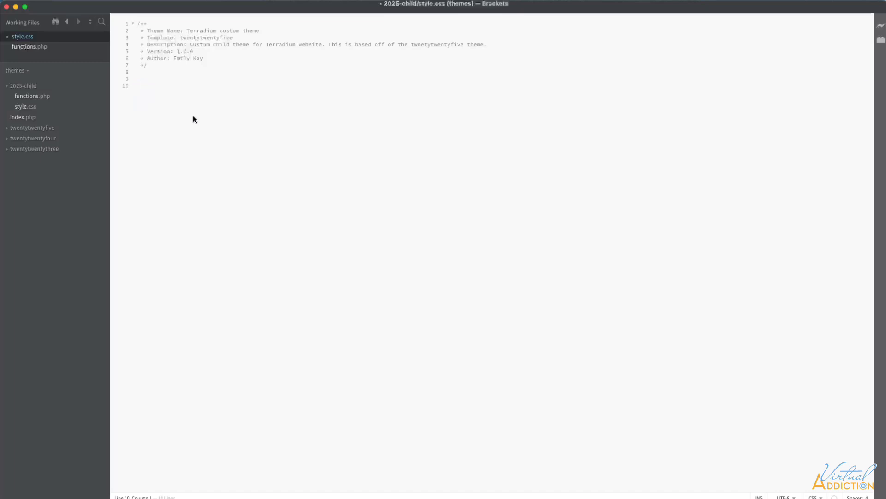
- Add a "site title" comment and a .wp-block-post-title rule with display: none to style.css, and save the file
key("super+slash")
type("site title */")
left_click(193, 85)
type(".wp-block-post-title {")
key("Return")
type("display")
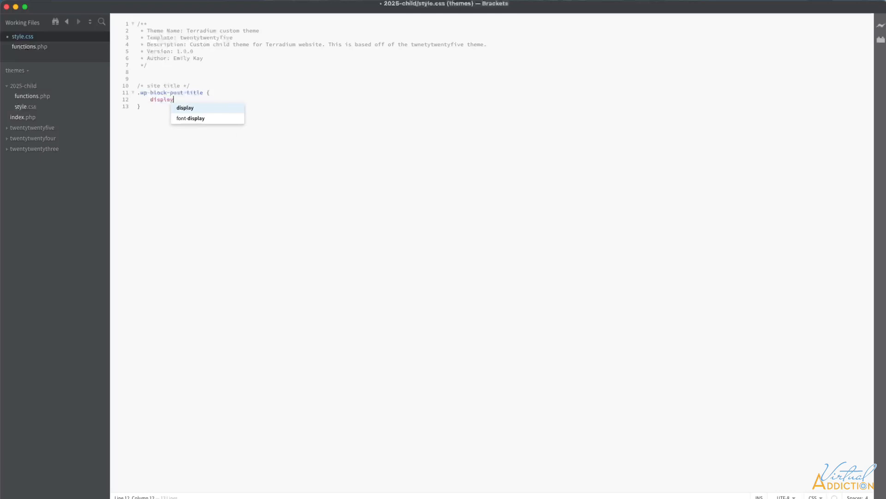
key("Return")
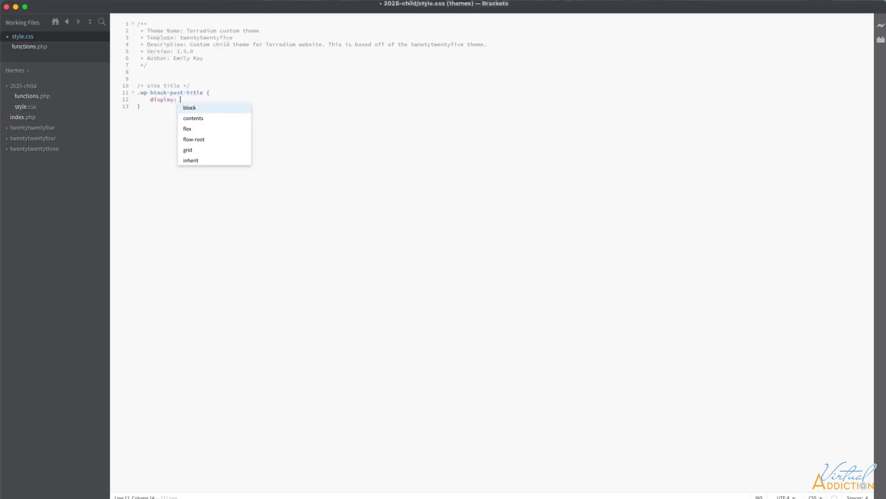
type("none")
key("Return")
type(";")
key("super+s")
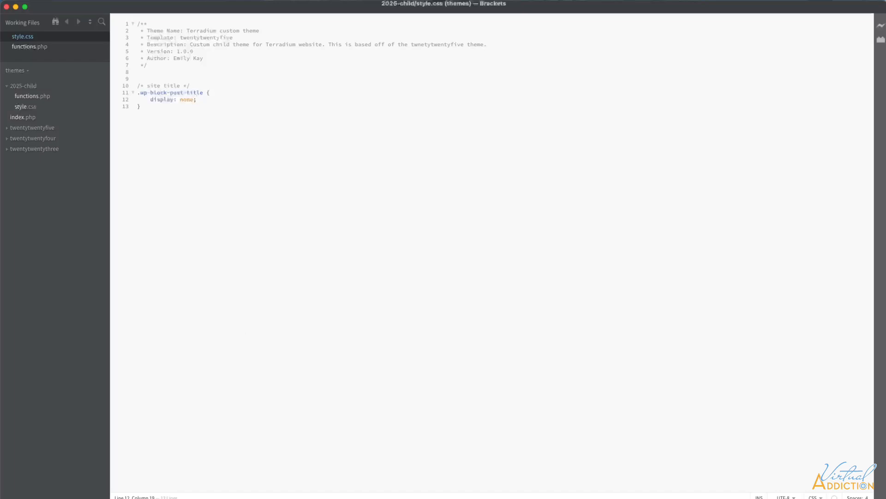
- Switch to Chrome, reload the live About us page, and inspect the main element on the homepage
key("super+Tab")
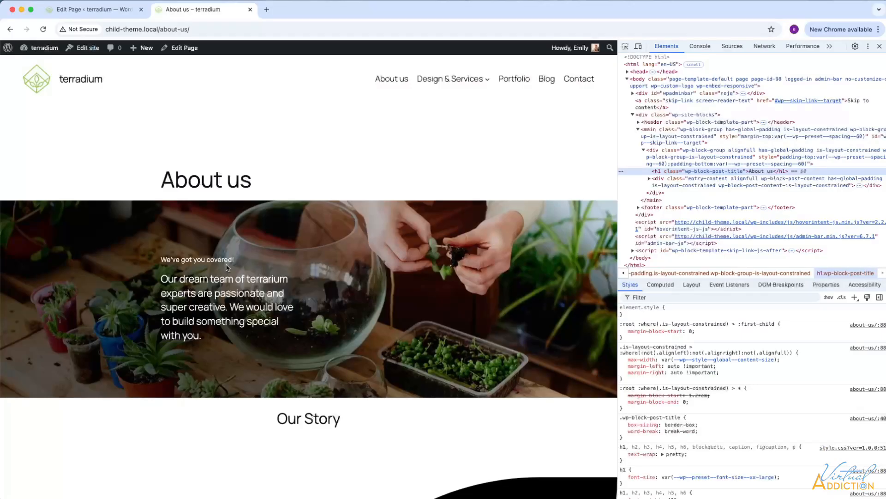
left_click(43, 29)
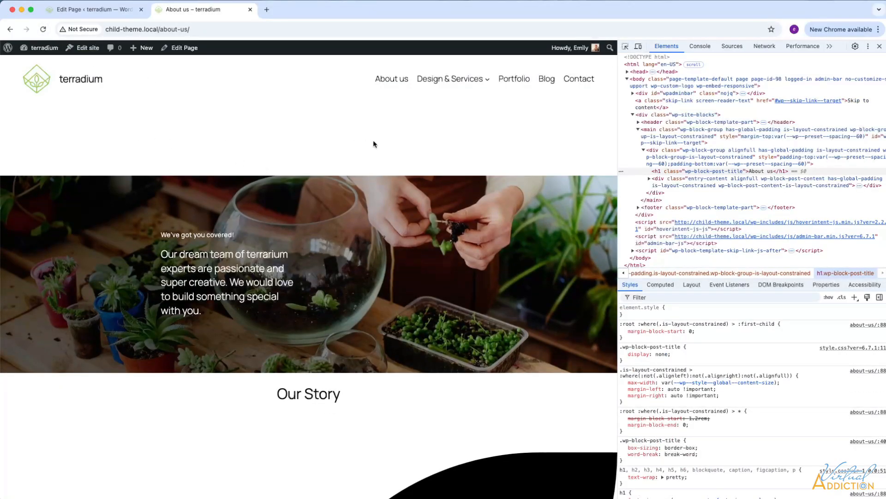
left_click(81, 82)
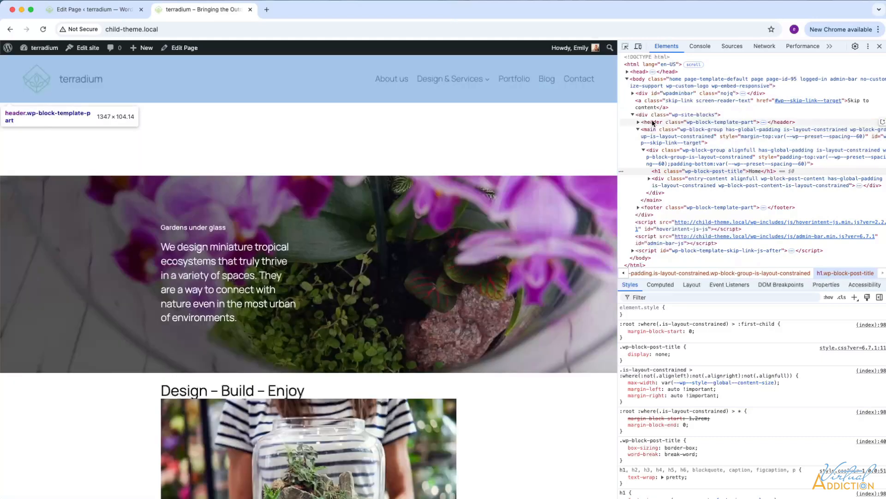
left_click(652, 131)
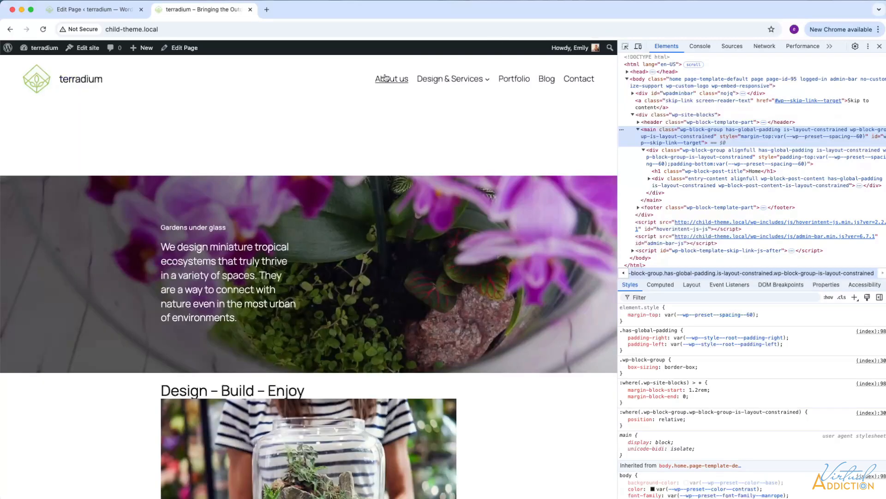
- Open the live About us page and copy the class name wp-block-group from its main element
left_click(391, 79)
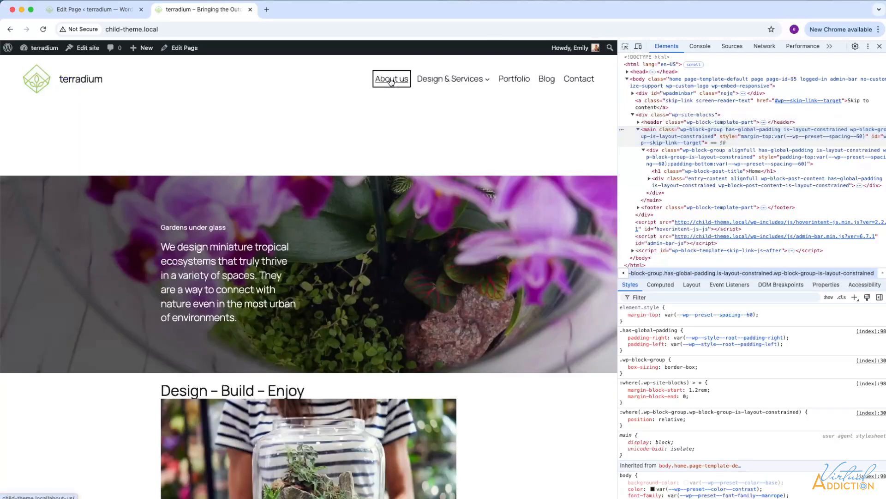
mouse_move(436, 85)
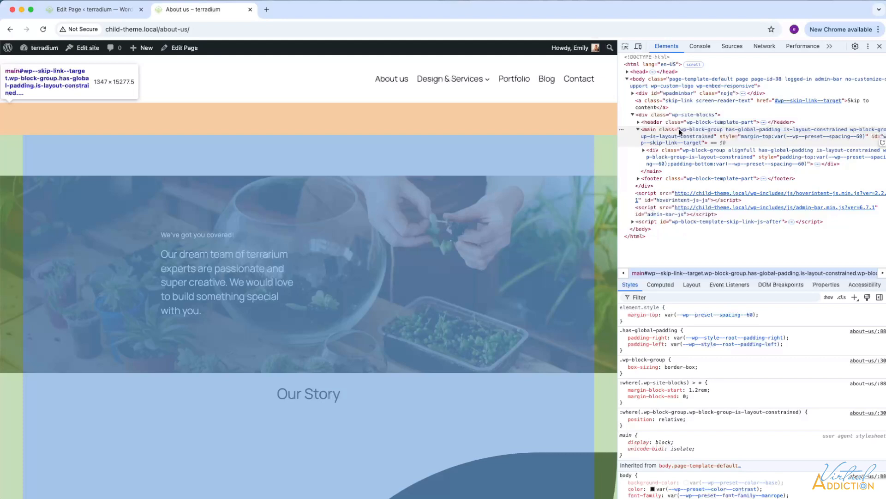
left_click(701, 133)
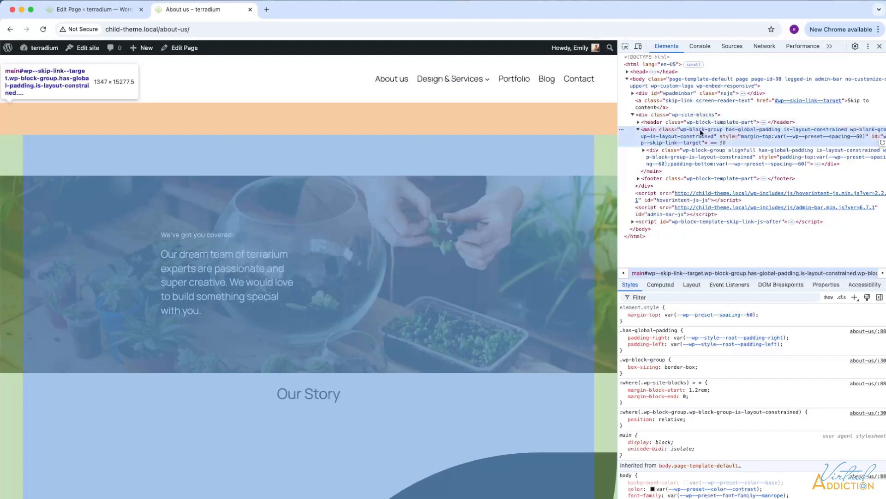
double_click(701, 132)
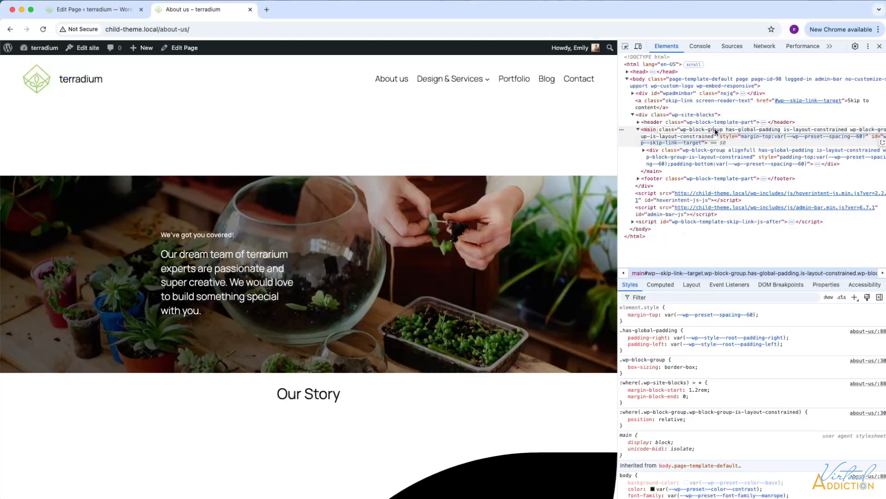
left_click_drag(724, 132, 684, 132)
right_click(688, 131)
left_click(703, 201)
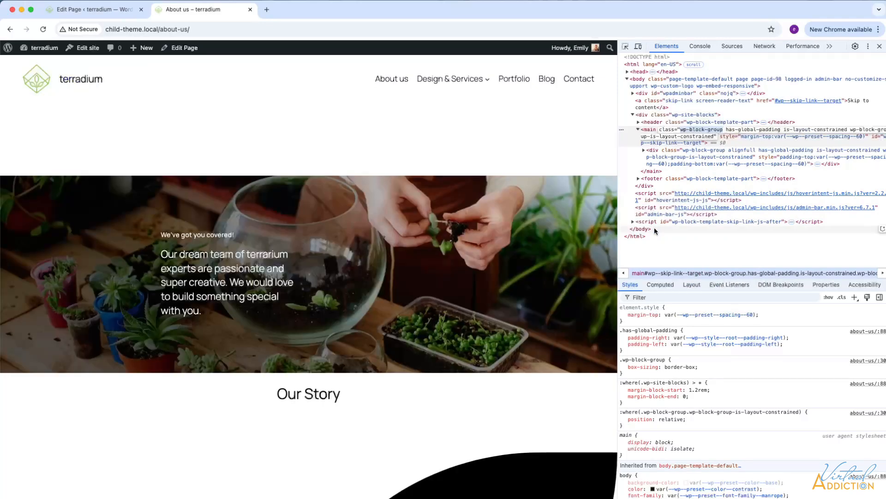
- In Brackets, add a .wp-block-group rule with margin: 0 below the title rule, save, and reload the About us page in Chrome
key("super+Tab")
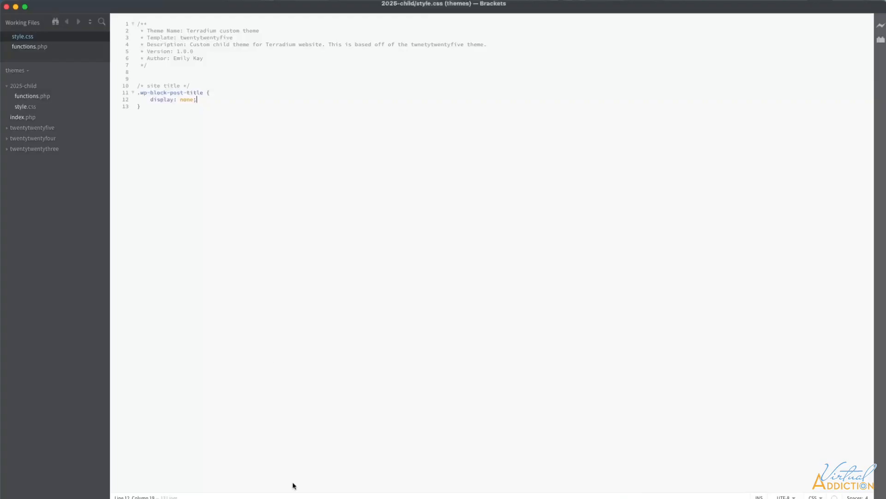
left_click(154, 108)
key("Return")
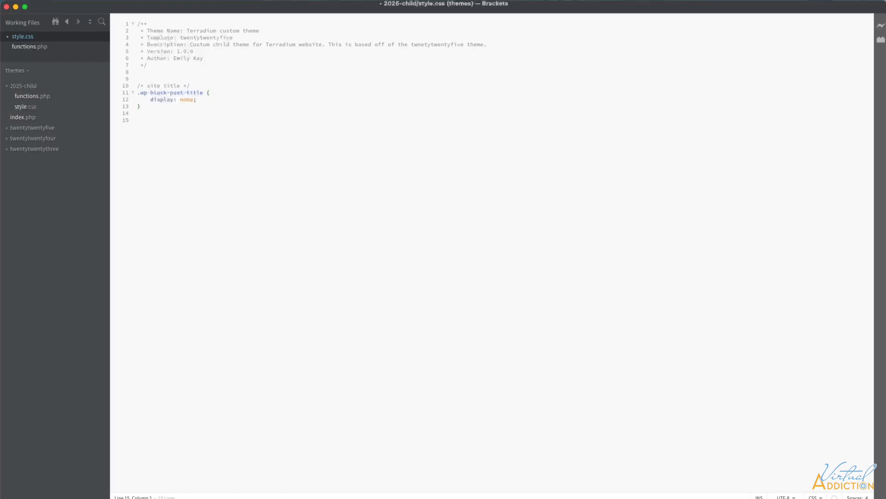
type(".wp-block-group {")
key("Return")
type("margin: 0;")
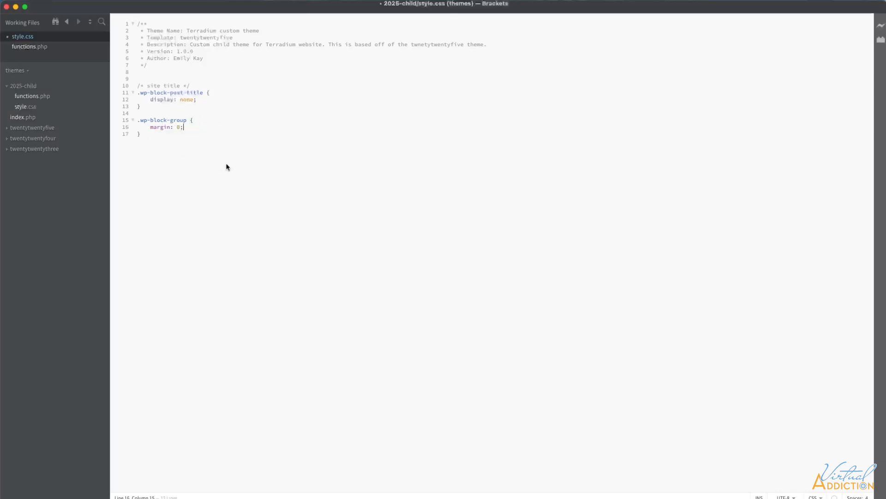
key("super+s")
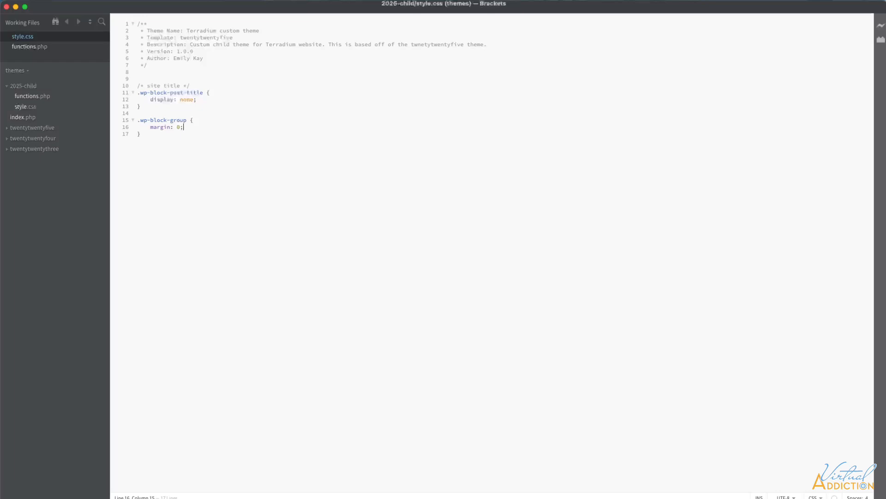
key("super+Tab")
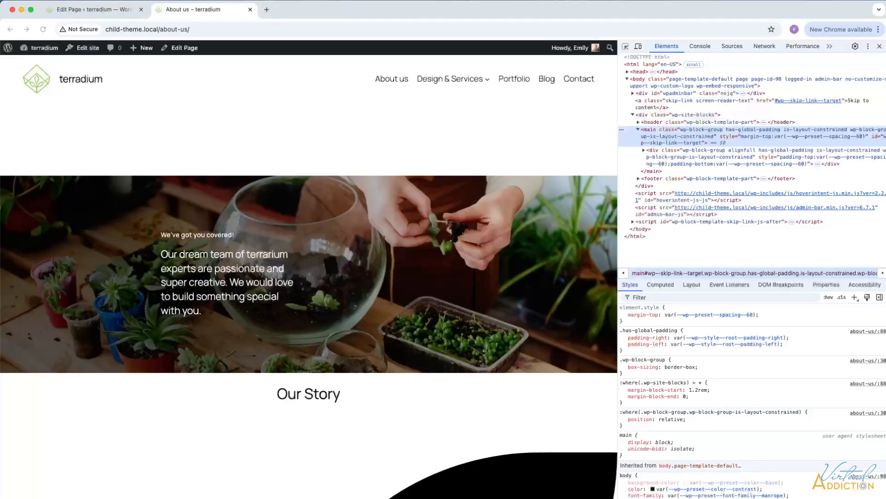
left_click(43, 29)
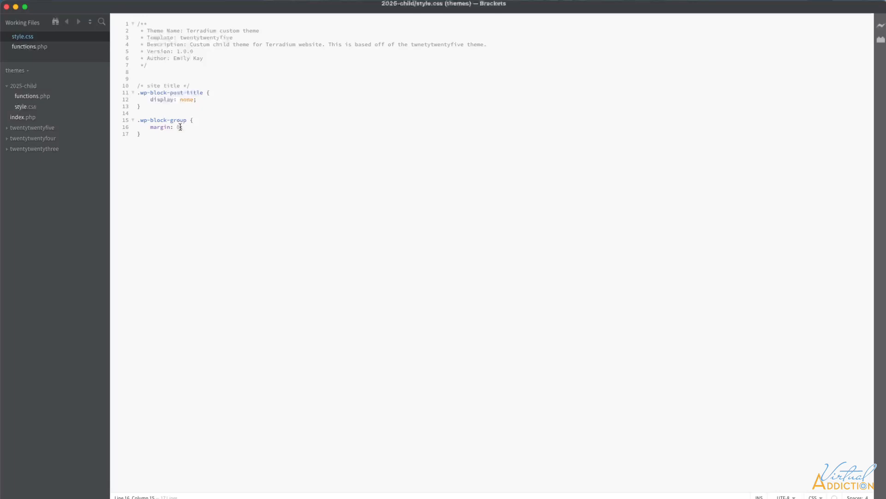
- In Brackets, mark the .wp-block-group margin value as !important, save style.css, and reload the About us page in Chrome
left_click(181, 126)
type("!importa")
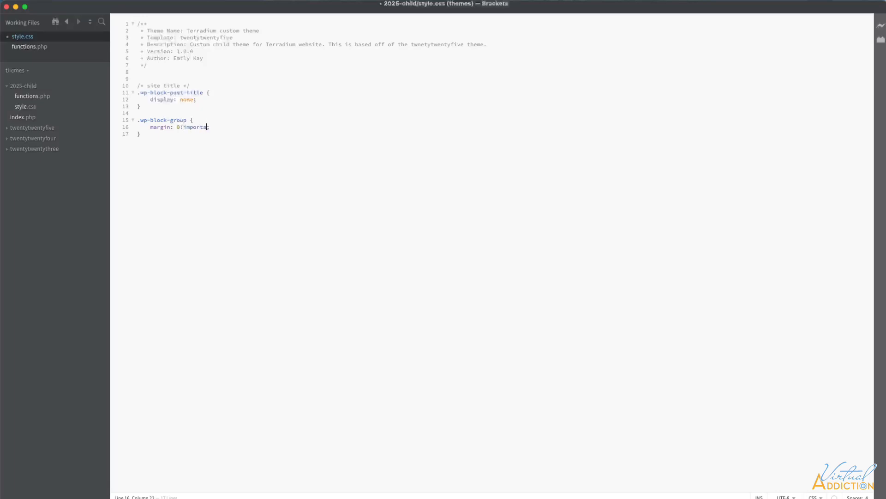
type("nt")
key("super+s")
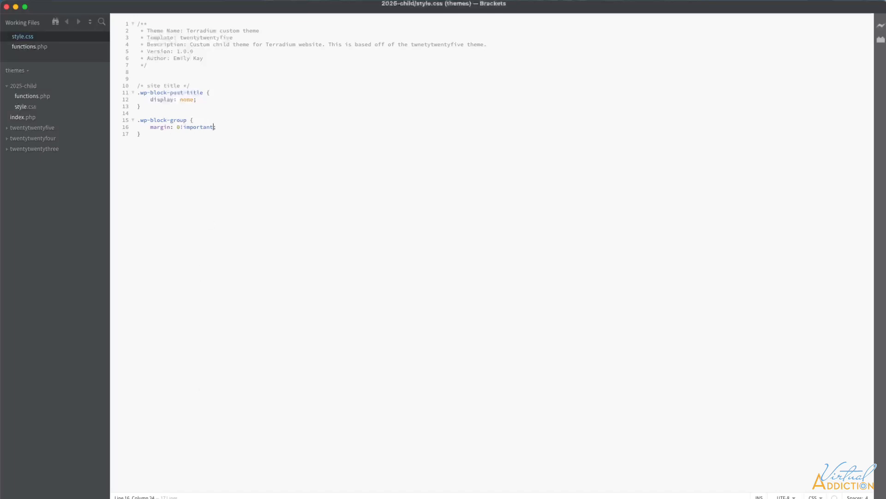
key("super+Tab")
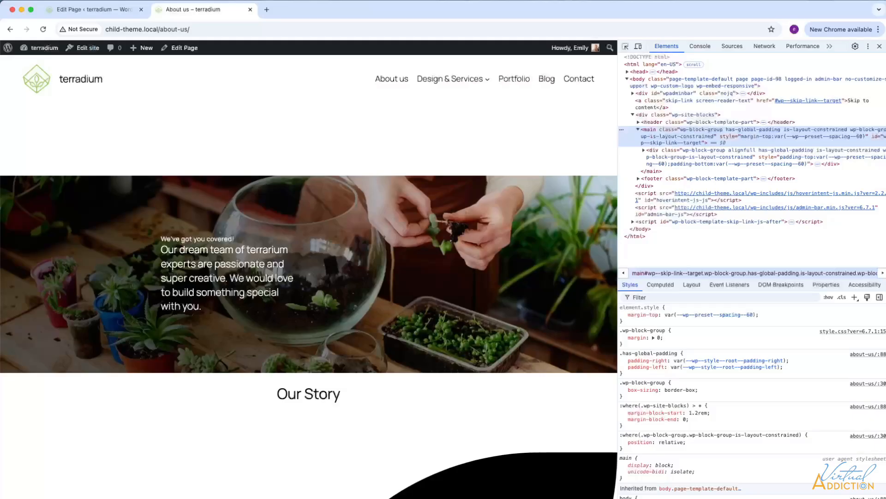
left_click(43, 29)
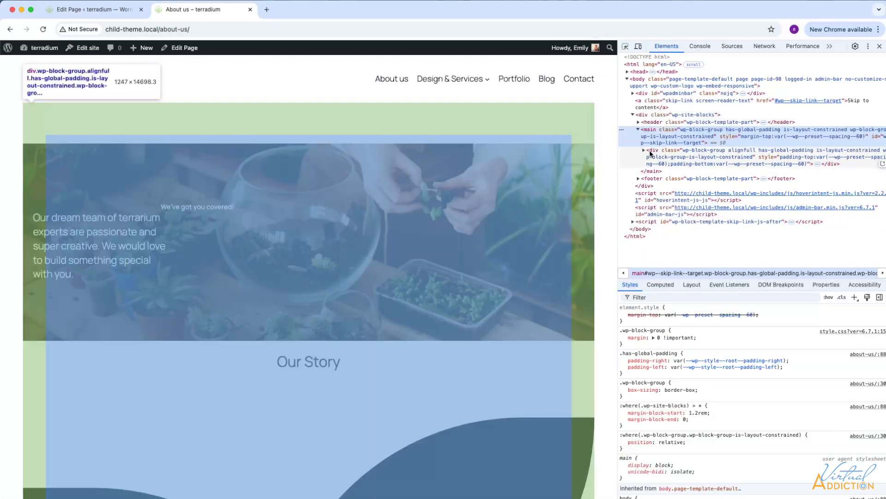
- Inspect the div inside main, and switch its .wp-block-group margin declaration off and on again on the homepage
left_click(697, 153)
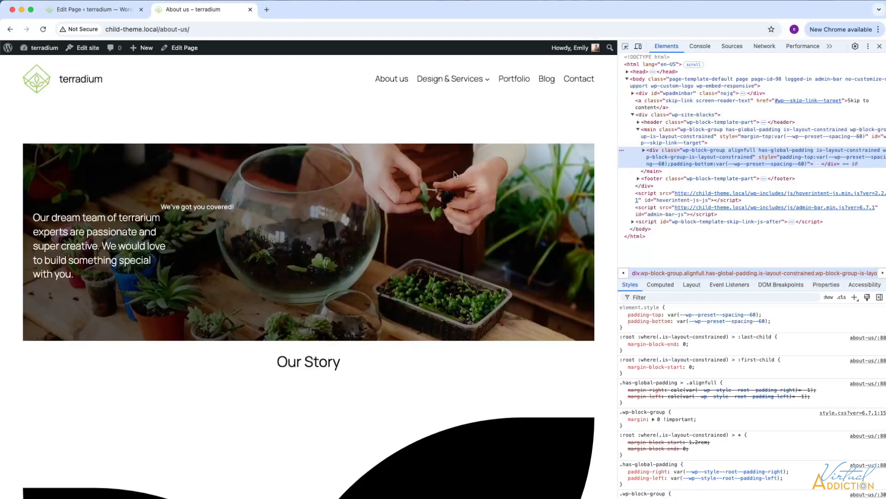
left_click(81, 80)
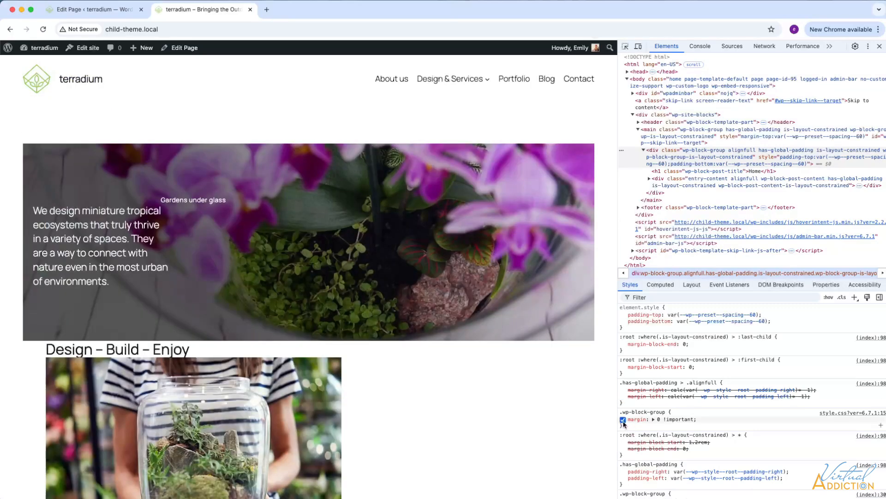
left_click(623, 419)
left_click(623, 420)
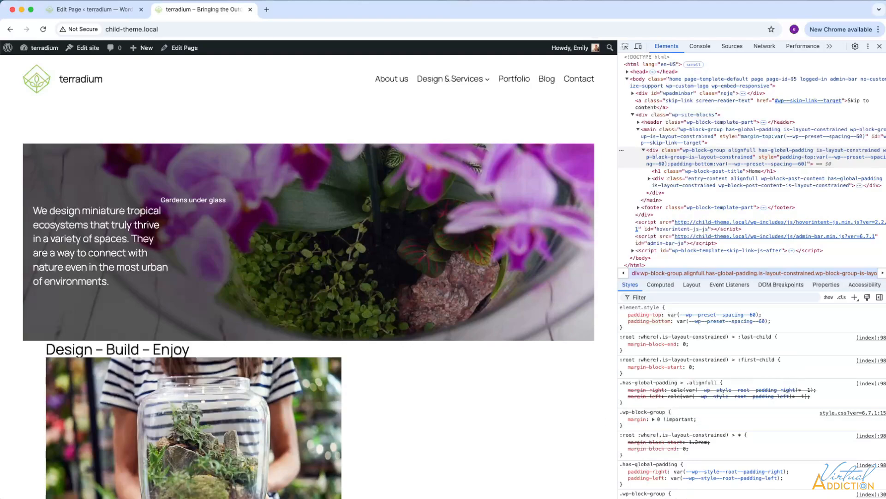
- In Brackets, change the .wp-block-group margin property to margin-top, save style.css, and reload the homepage in Chrome
key("super+Tab")
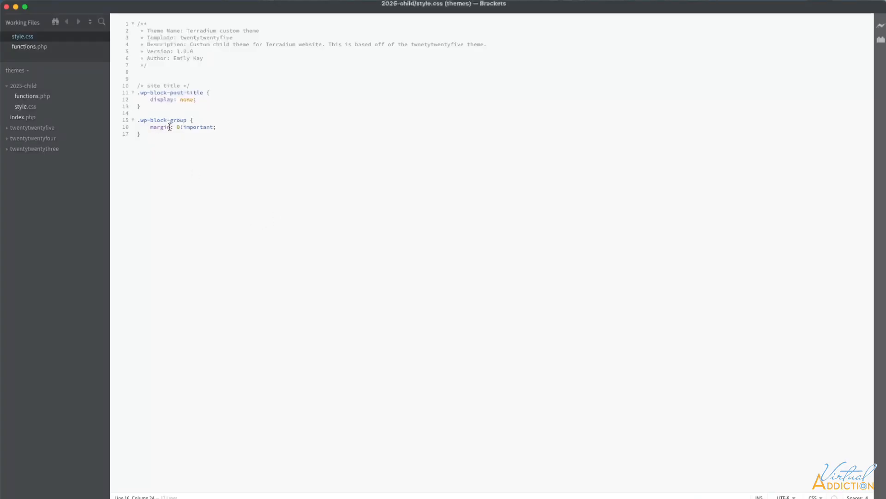
left_click(171, 127)
type("-top")
key("super+s")
key("super+Tab")
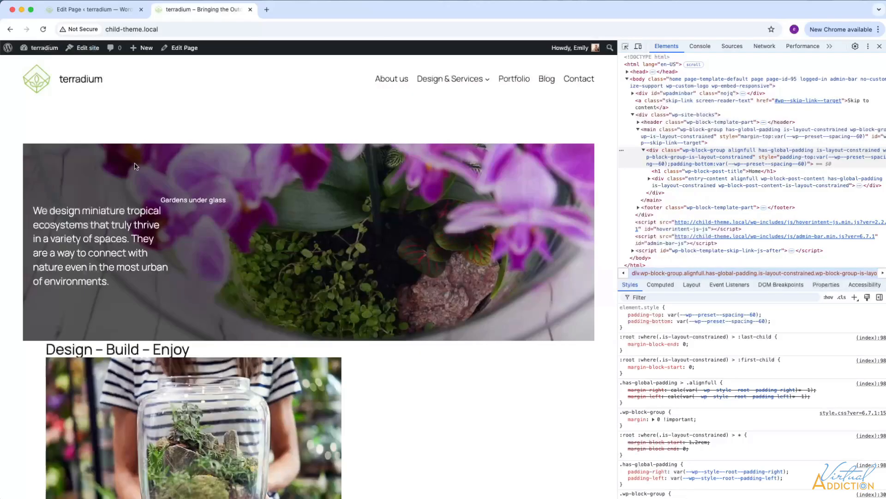
left_click(42, 29)
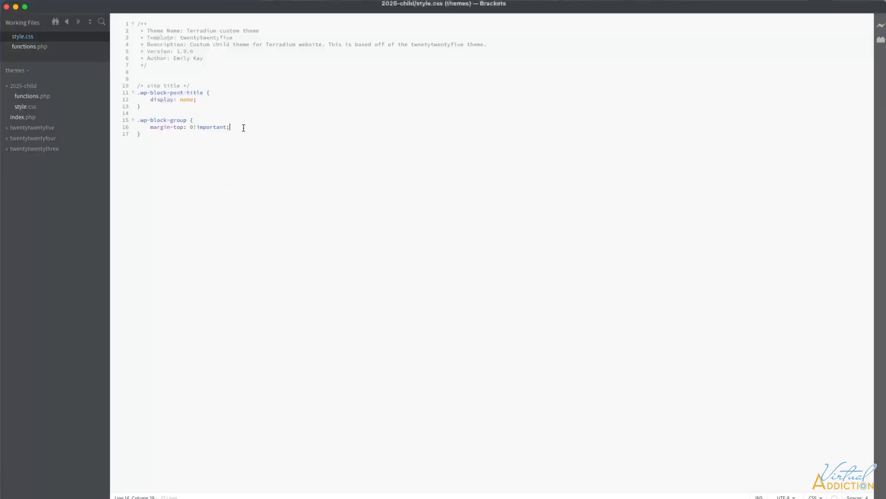
- In Brackets, add padding-top: 0!important to the .wp-block-group rule, save style.css, and reload the homepage in Chrome
key("Return")
type("padding-top: ")
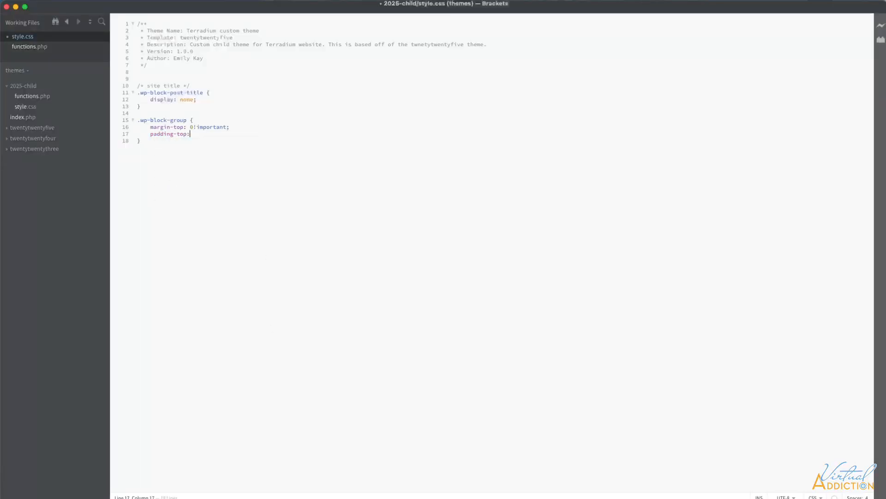
type("0!important;")
key("super+s")
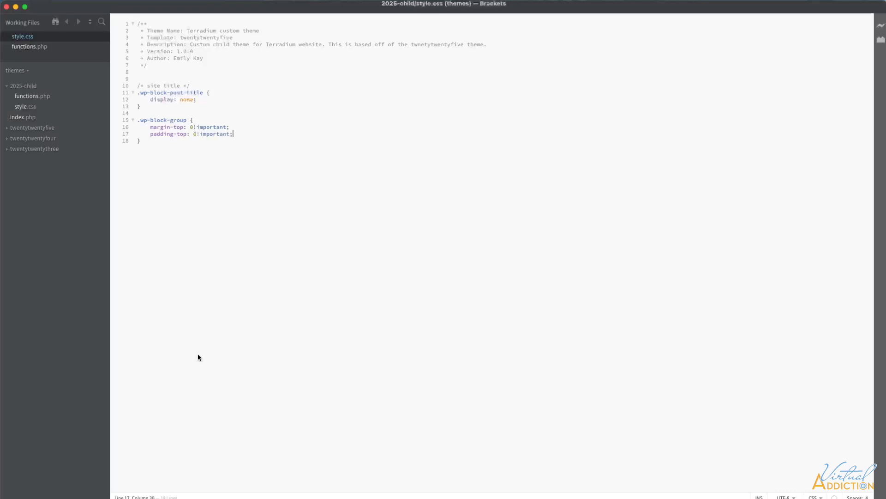
key("super+Tab")
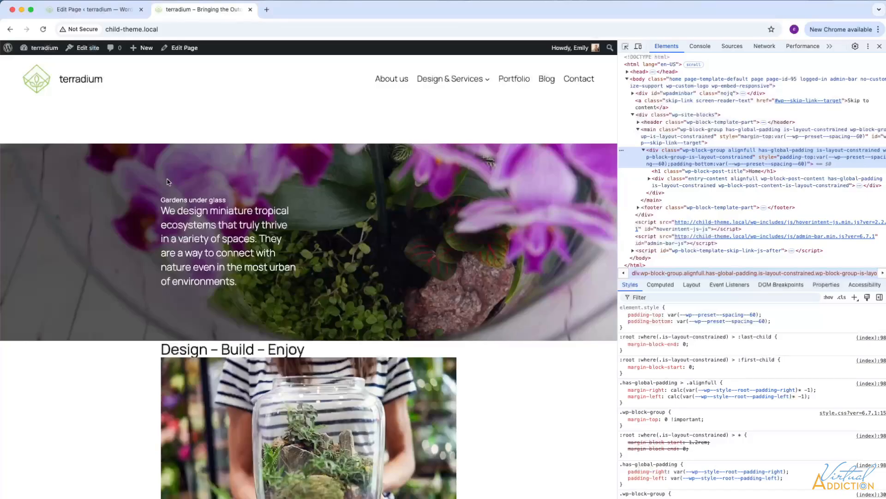
left_click(43, 30)
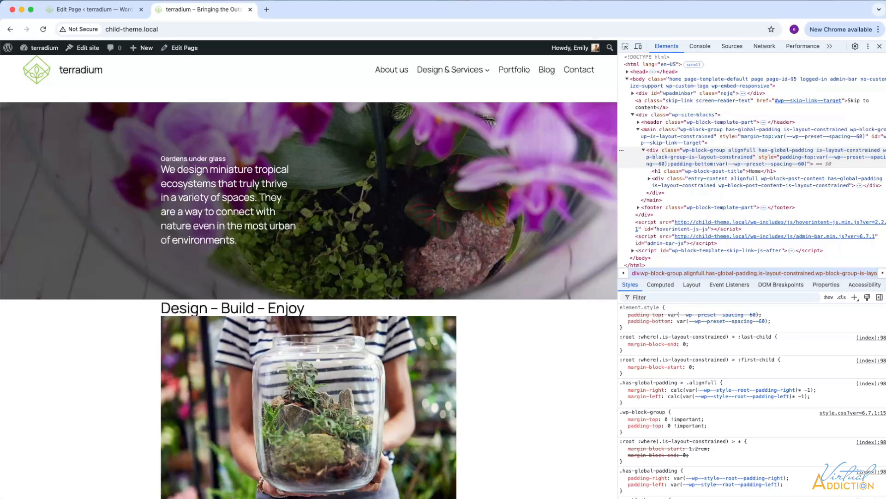
- Inspect the styles of the header element and of the div inside main on the homepage
mouse_move(705, 478)
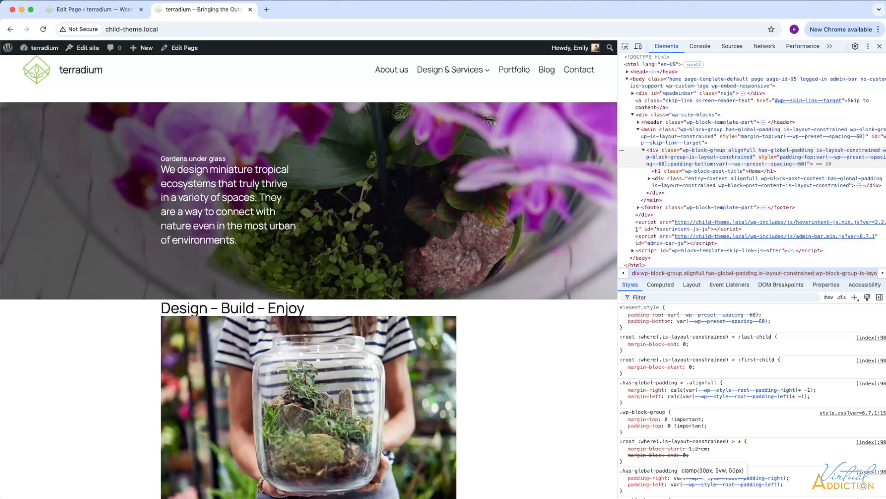
key("Up")
key("Up")
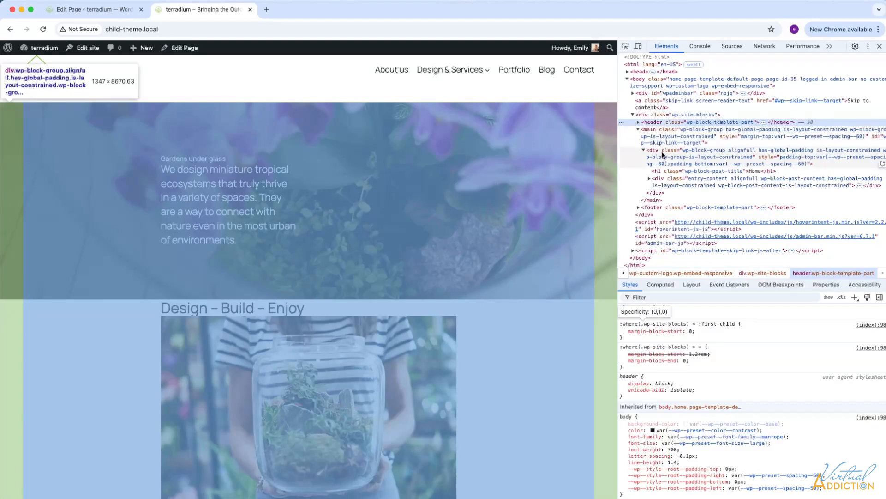
left_click(663, 154)
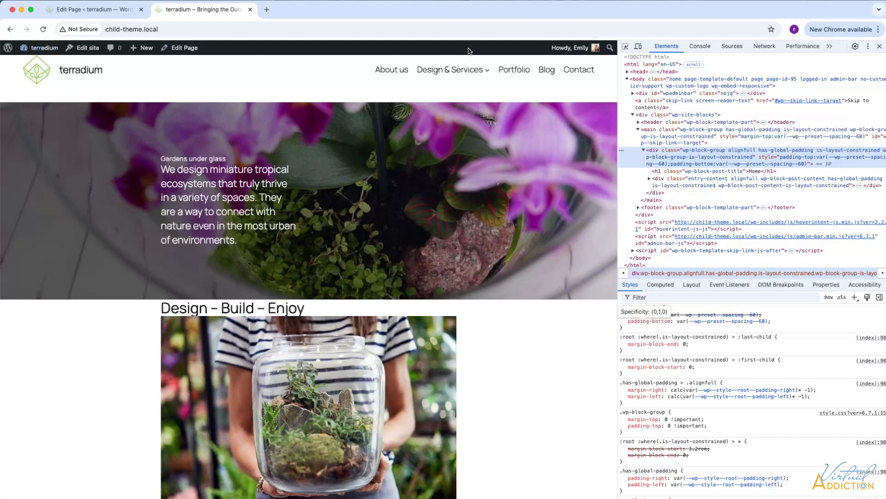
mouse_move(445, 67)
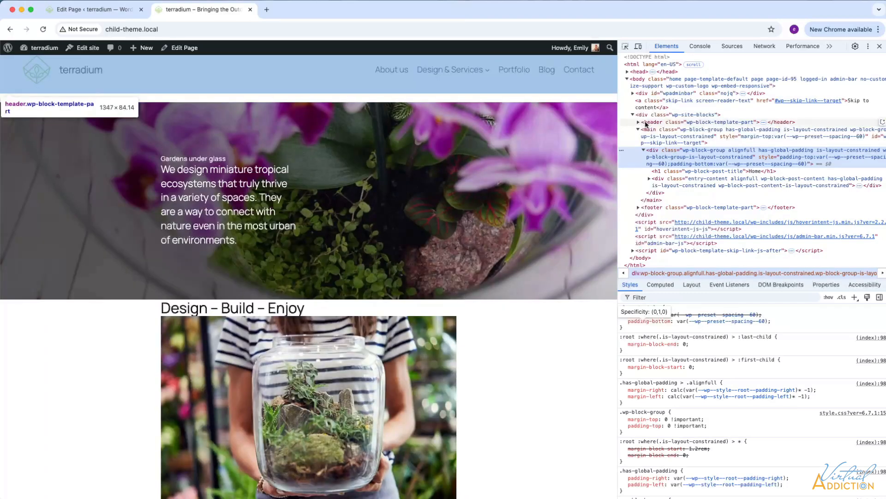
- Inspect the div inside the header, and switch its .wp-block-group margin-top and padding-top declarations off and on again
left_click(638, 122)
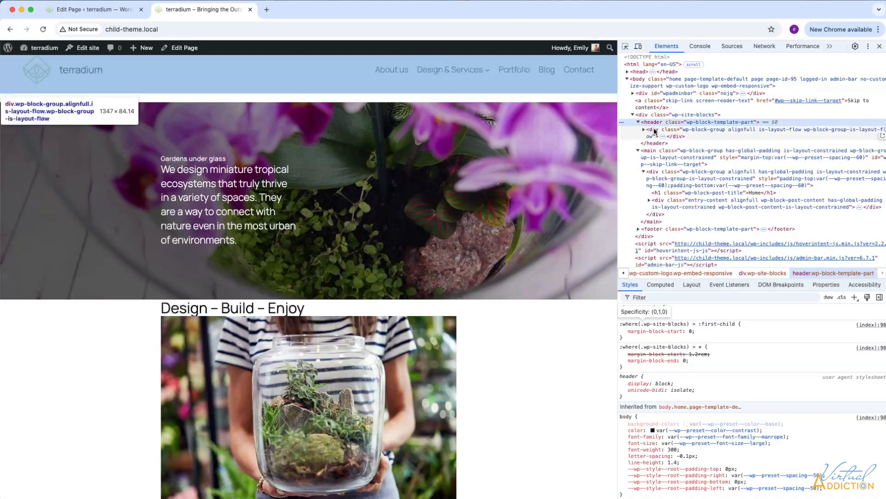
left_click(654, 131)
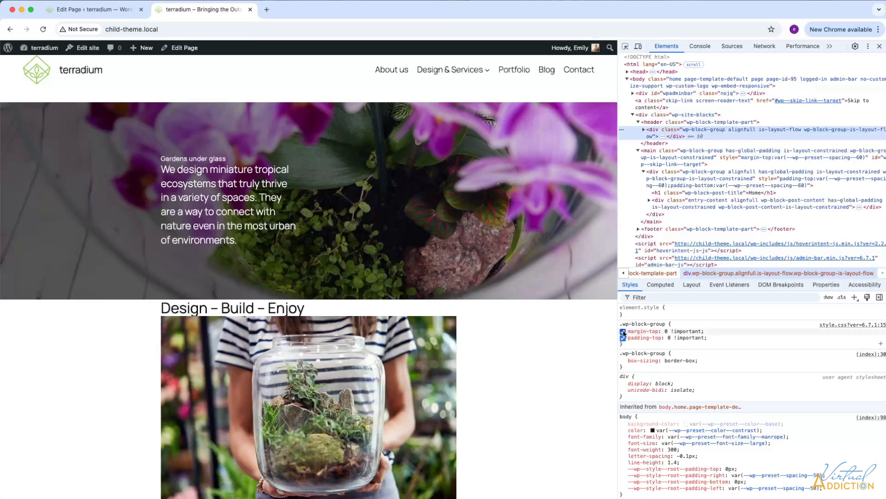
left_click(623, 331)
left_click(623, 338)
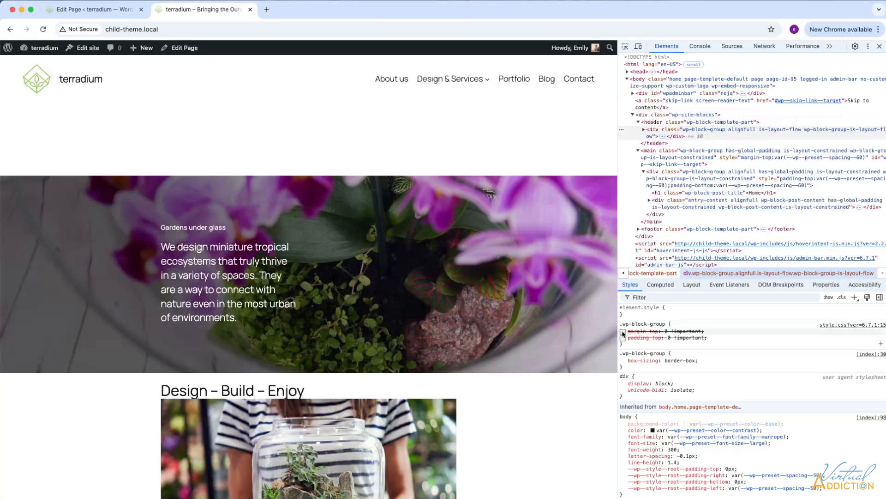
left_click(623, 331)
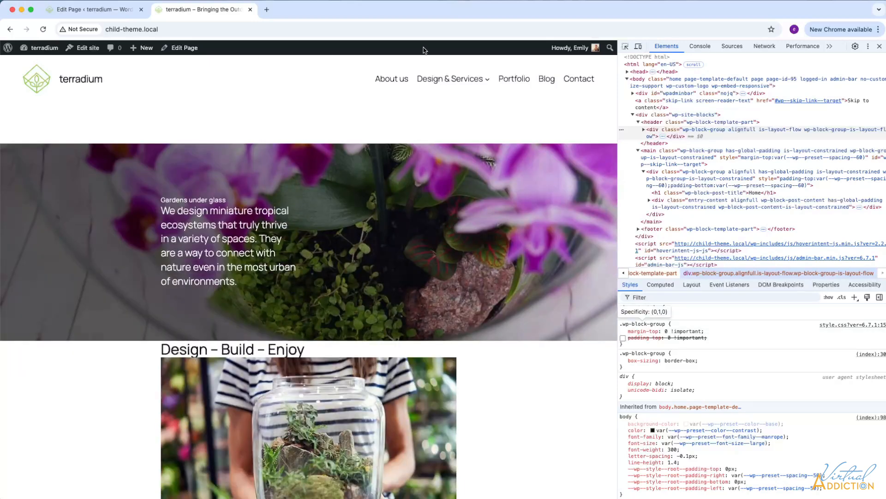
left_click(623, 338)
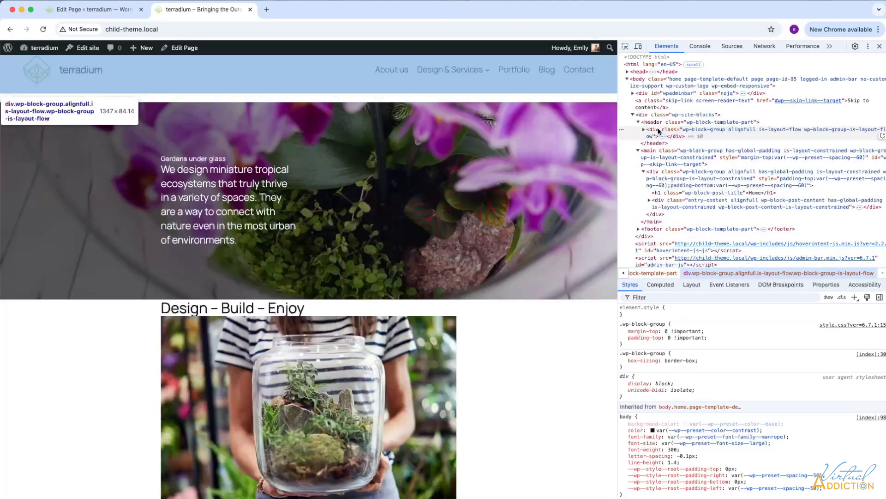
- Compare the styles of the header element with those of the alignfull div inside main
left_click(658, 125)
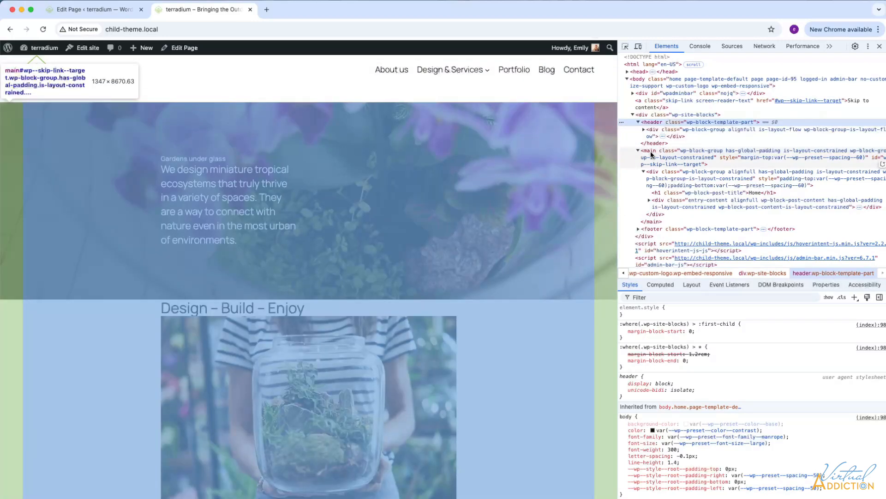
left_click(654, 171)
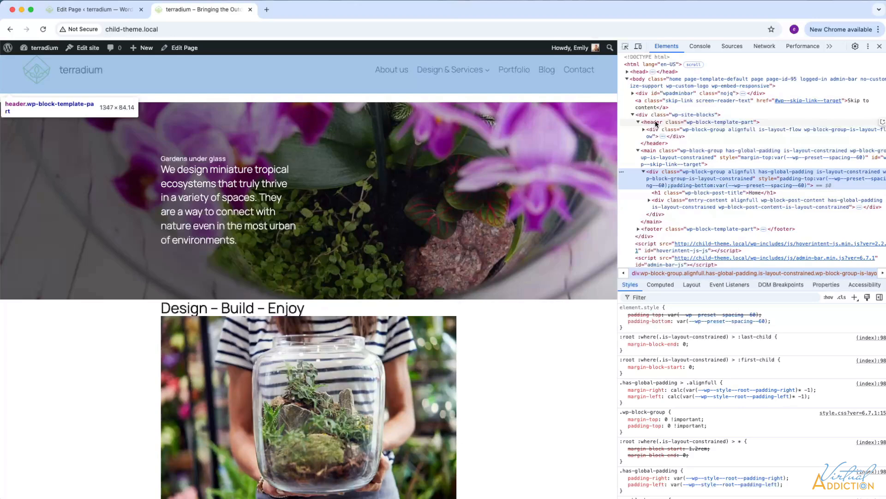
left_click(655, 120)
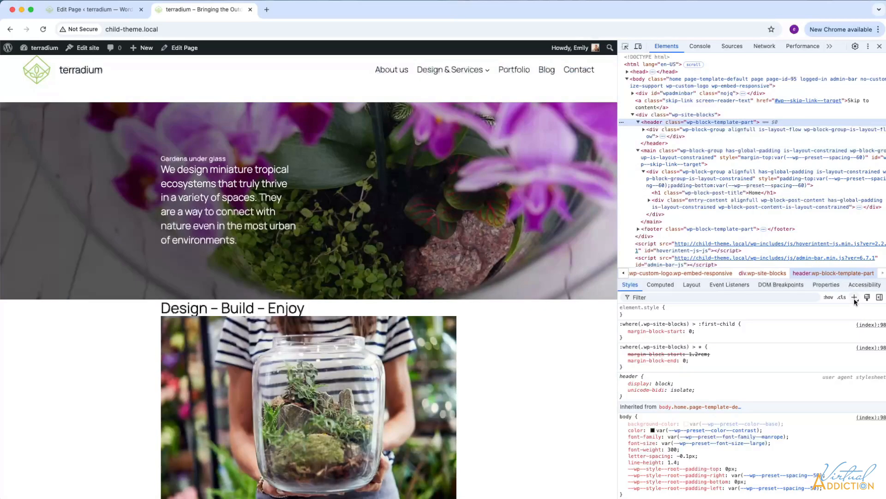
- Add a header.wp-block-template-part rule in the inspector and try padding-top at 1rem, 2rem and 1.5rem
left_click(854, 298)
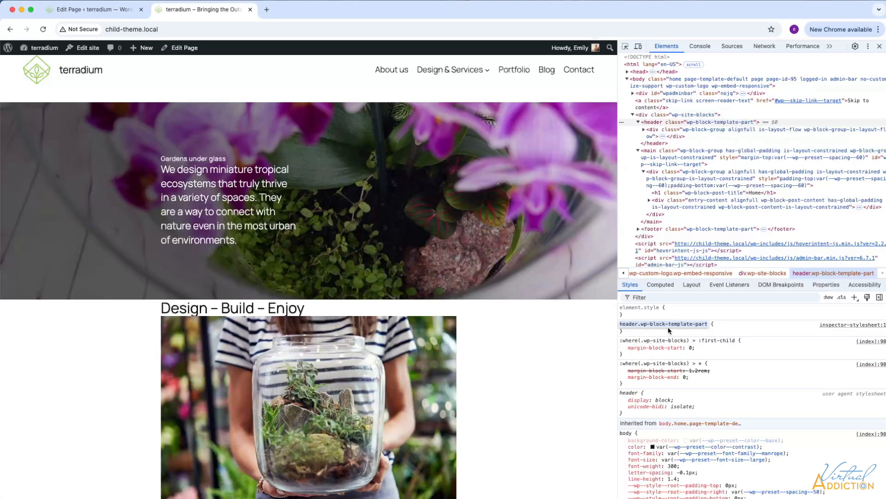
left_click(636, 328)
left_click(633, 329)
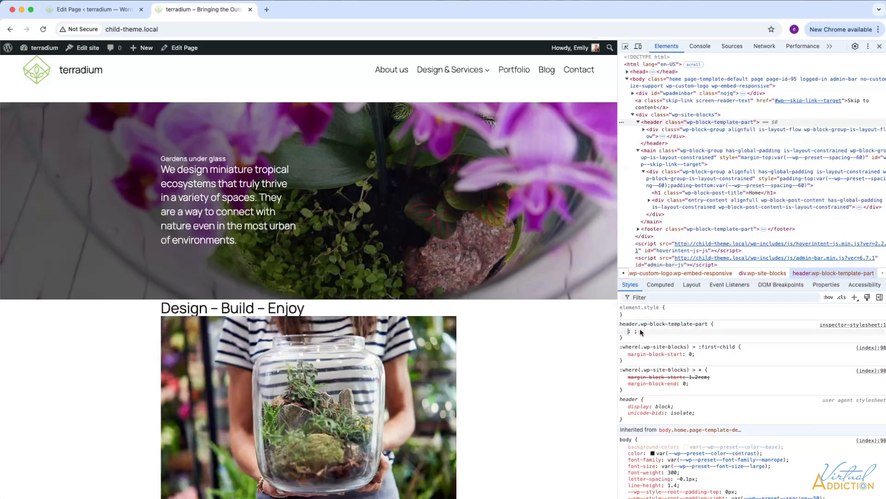
type("padding-to")
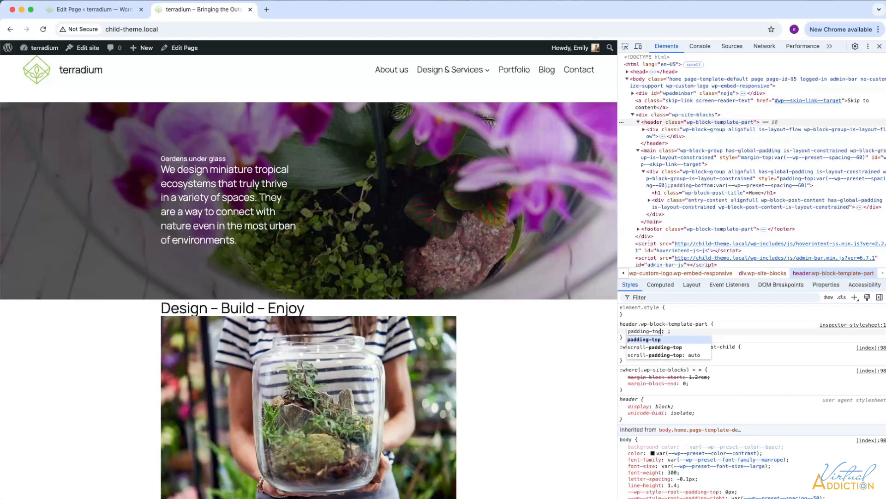
key("Tab")
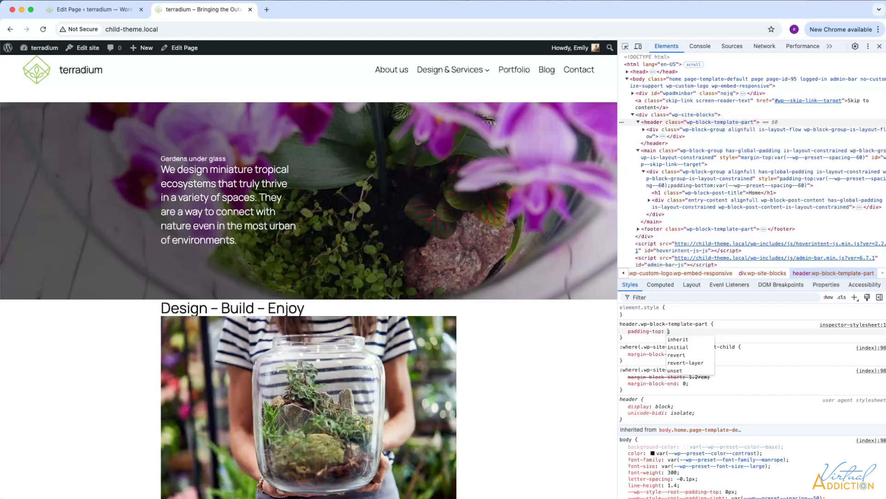
type("1rem")
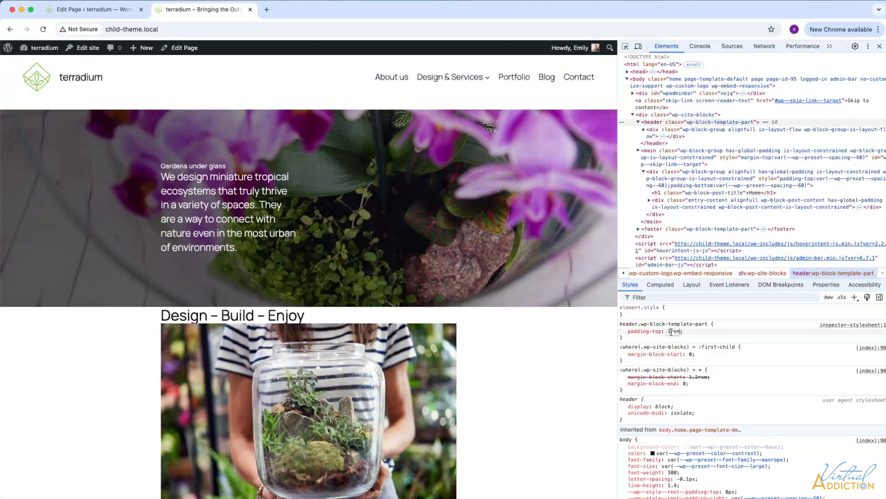
key("Up")
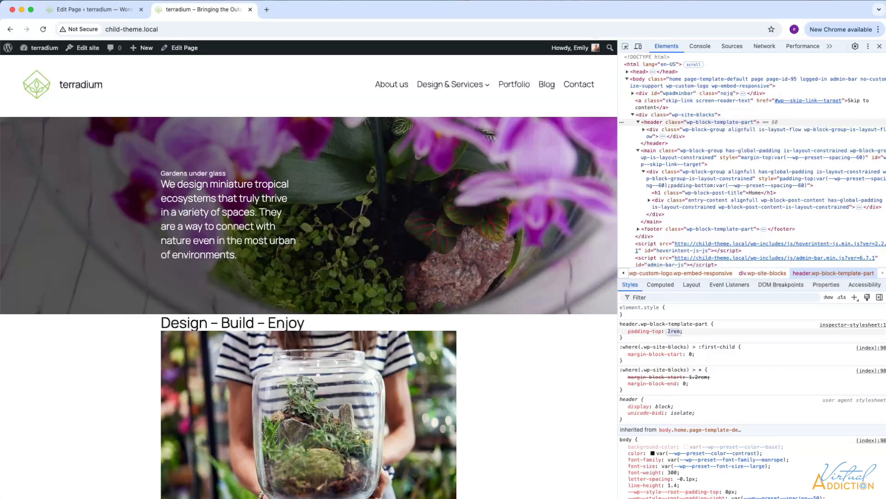
type("1.5rem")
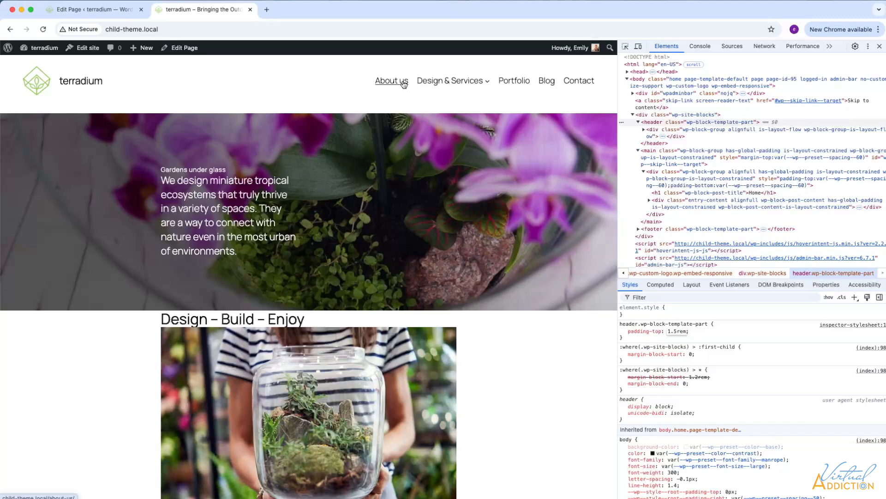
- Open the site's Portfolio page and copy the header element's class name, wp-block-template-part, from the inspected markup
left_click(513, 81)
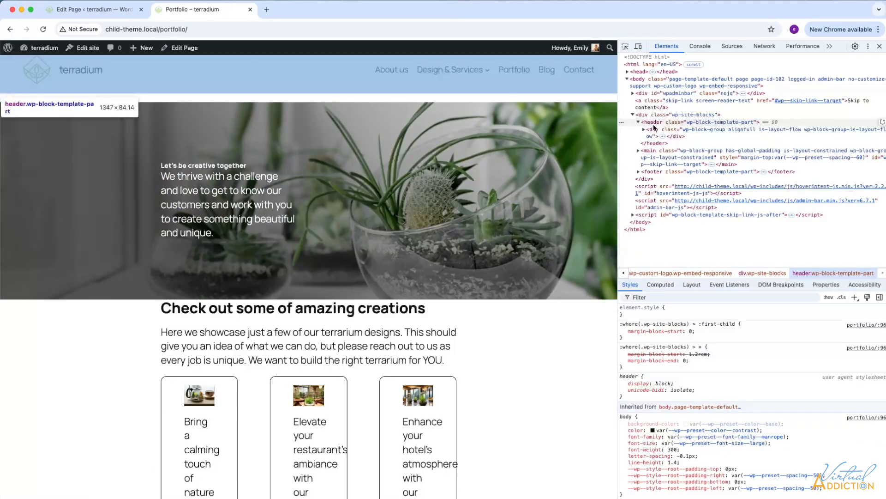
double_click(731, 123)
key("super+c")
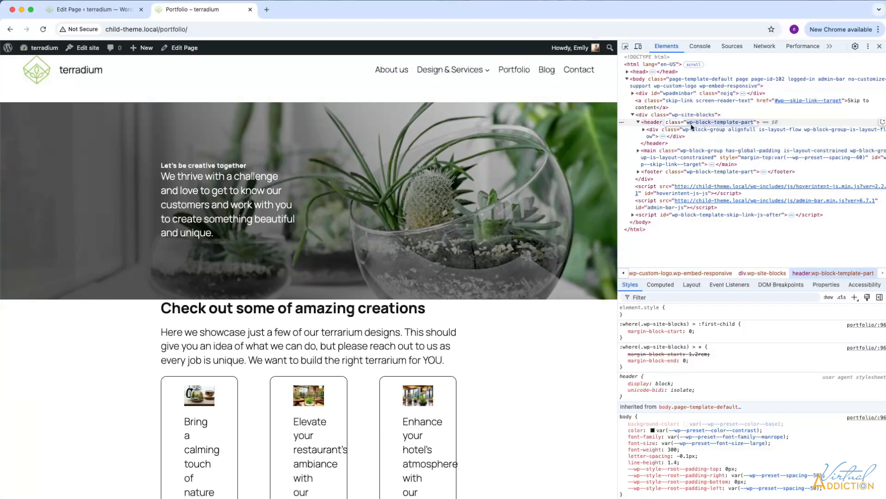
- In Brackets, add a header.wp-block-template-part rule with padding-top: 2rem below the .wp-block-group rule, and save style.css
left_click(80, 71)
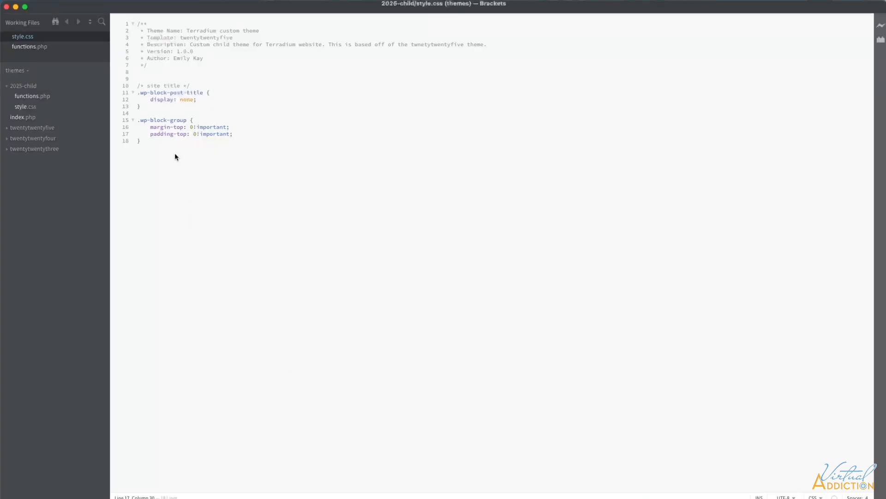
left_click(164, 147)
key("Return")
type("header.")
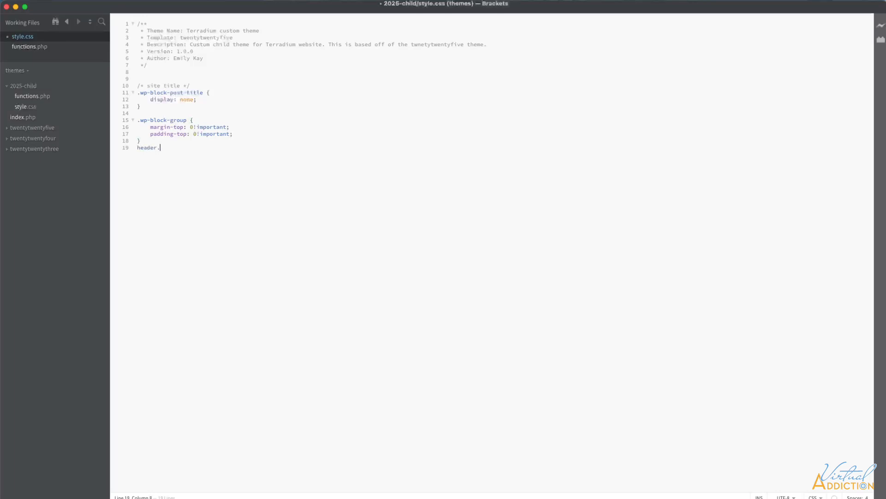
key("super+v")
key("Return")
type("padding-")
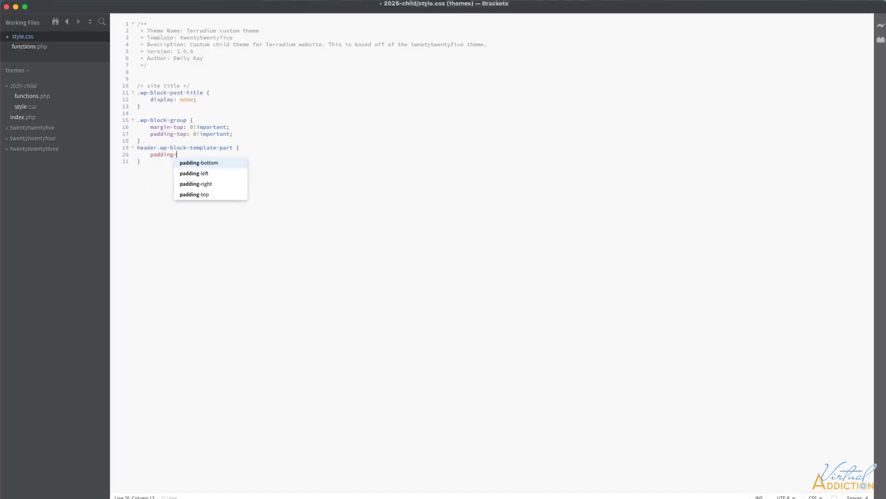
type("top: 2rem;")
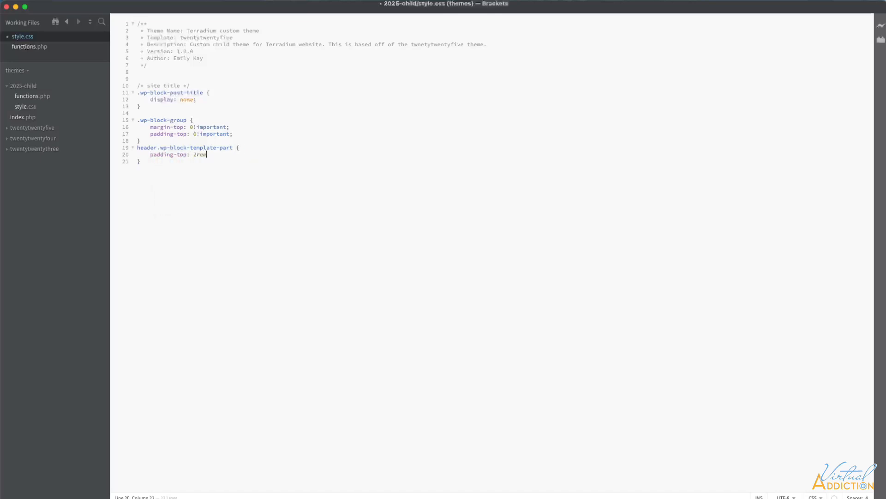
key("super+s")
- Extend the CSS comment to "site title and header", remove the blank line above the .wp-block-group rule, and save style.css
left_click(180, 86)
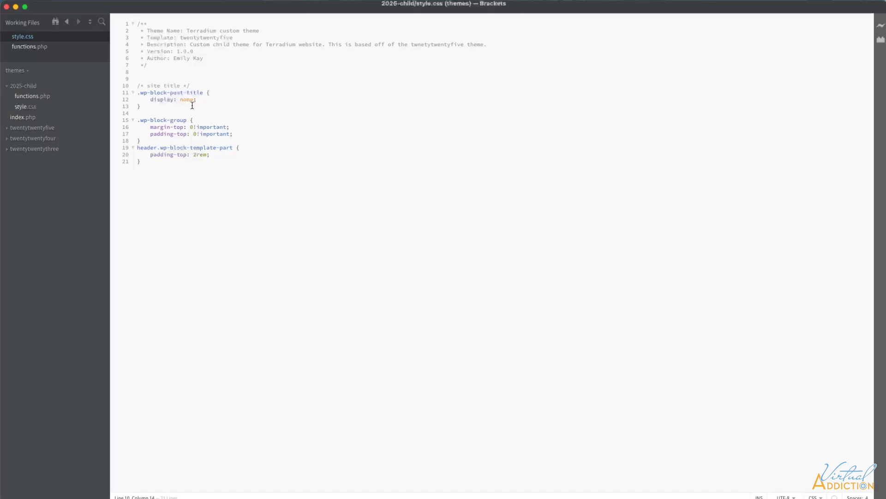
type("and head")
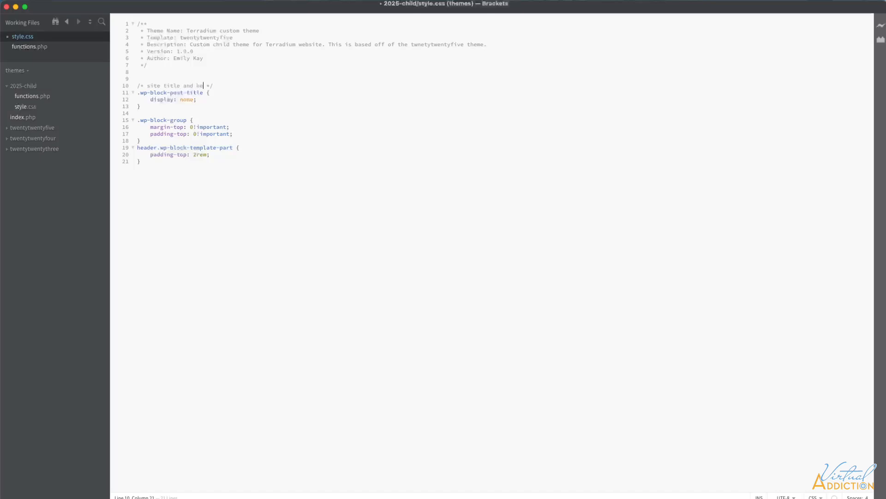
type("er")
key("BackSpace")
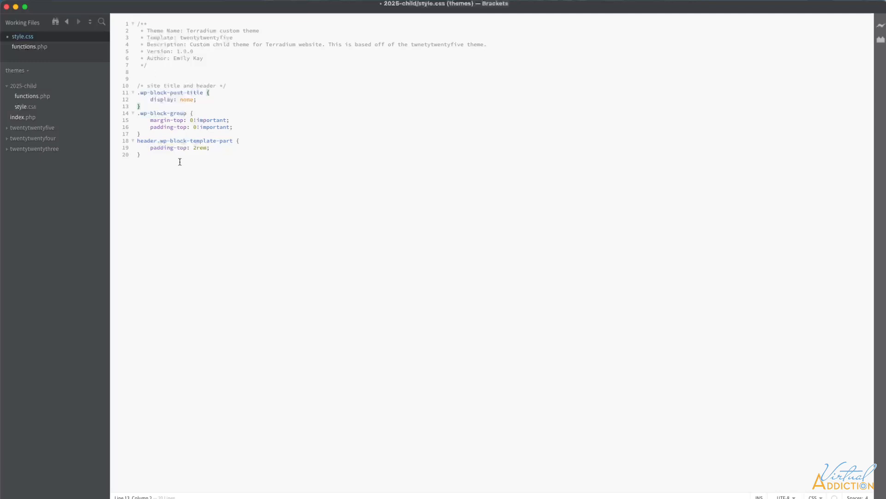
key("super+s")
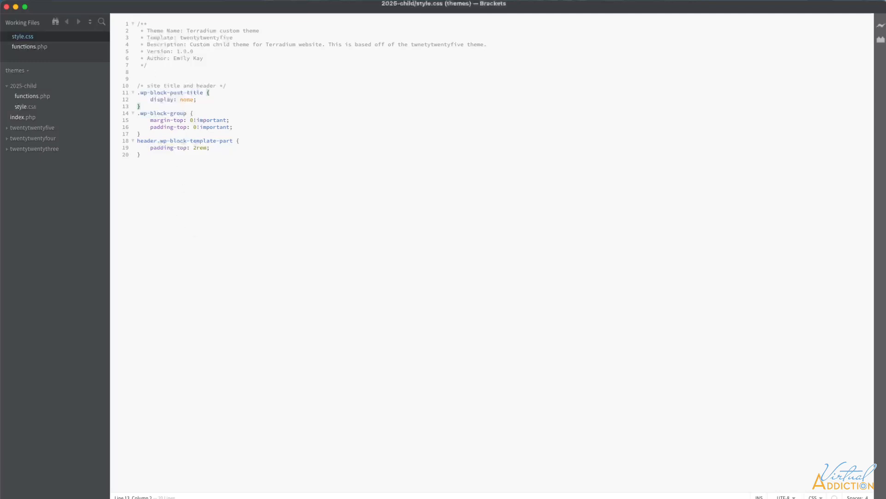
- Switch to Chrome and reload the homepage to check the header spacing
key("super+Tab")
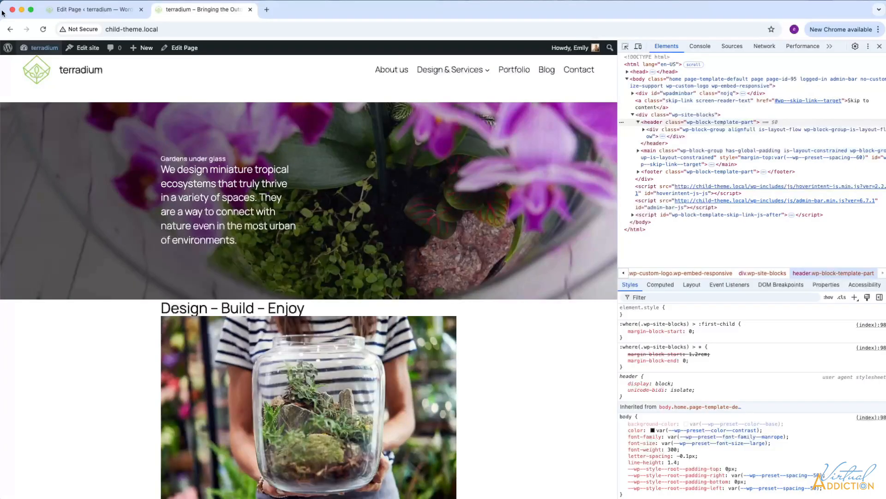
left_click(43, 29)
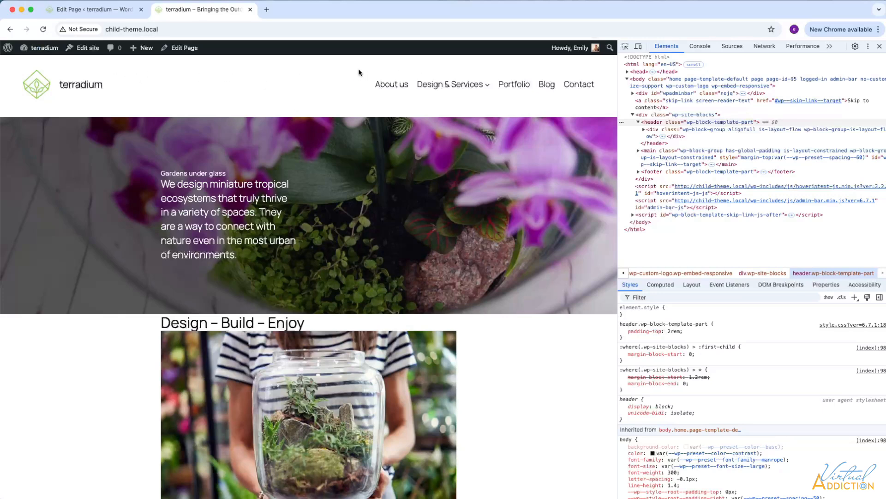
mouse_move(447, 87)
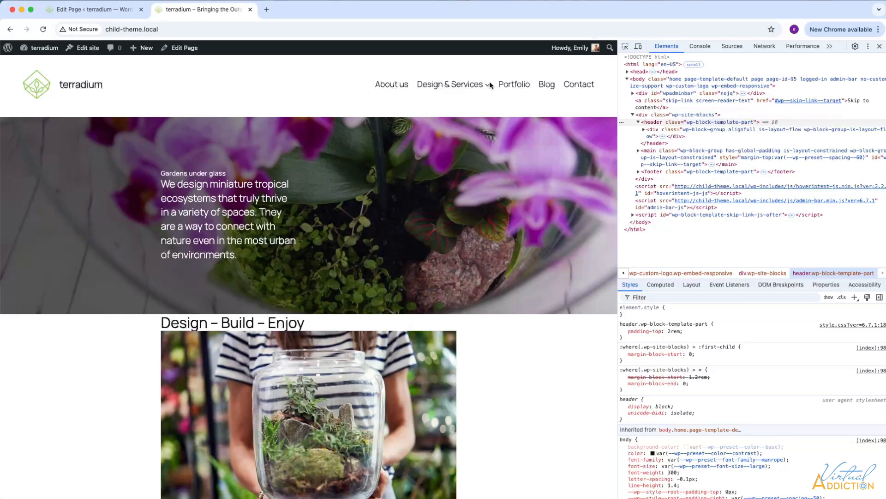